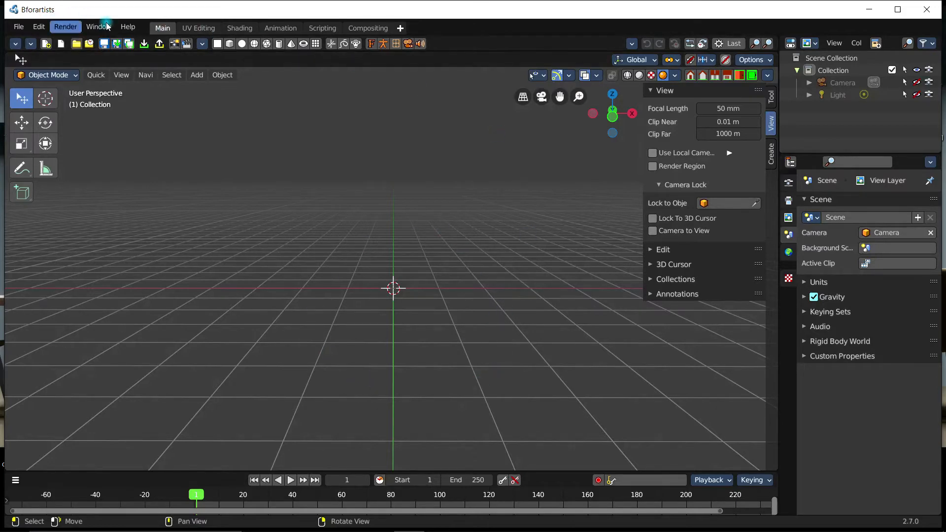
- Switch to the Compositing workspace
mouse_move(181, 9)
mouse_down()
mouse_move(181, 90)
mouse_move(197, 1)
mouse_up()
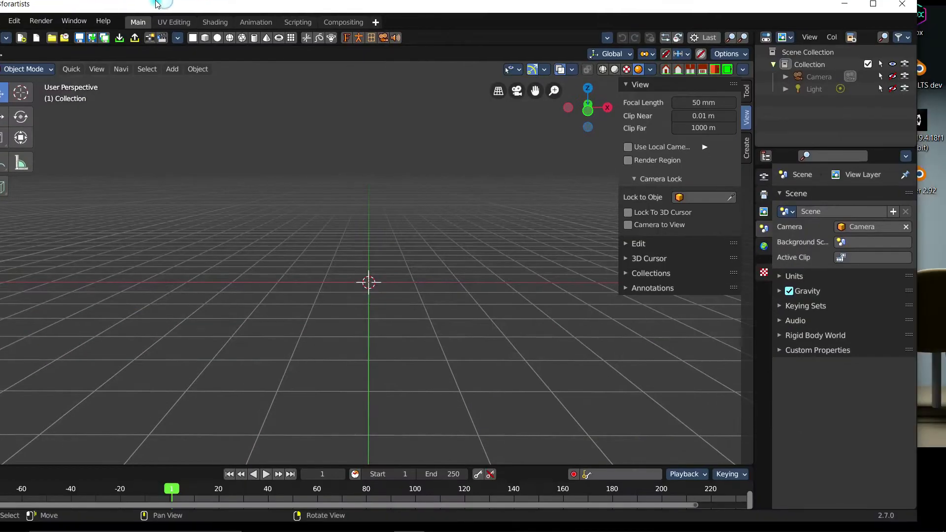
click(362, 25)
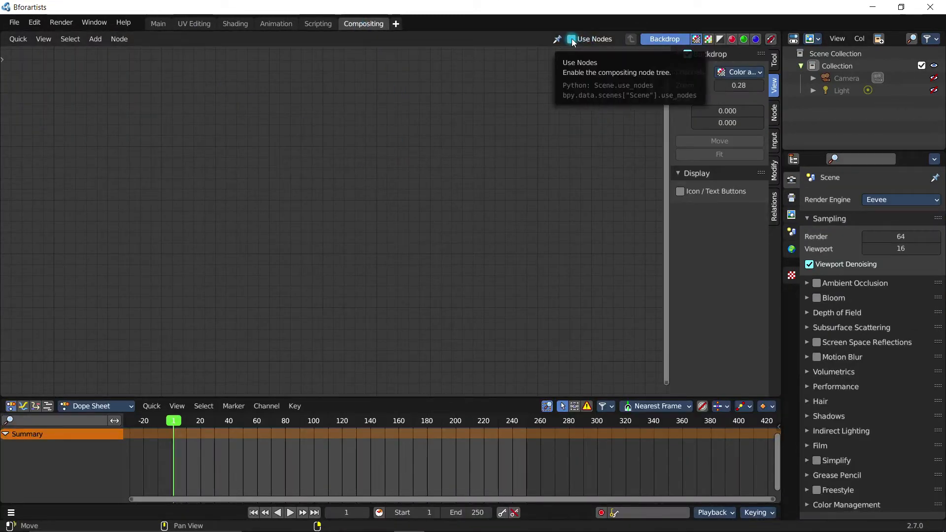
click(394, 26)
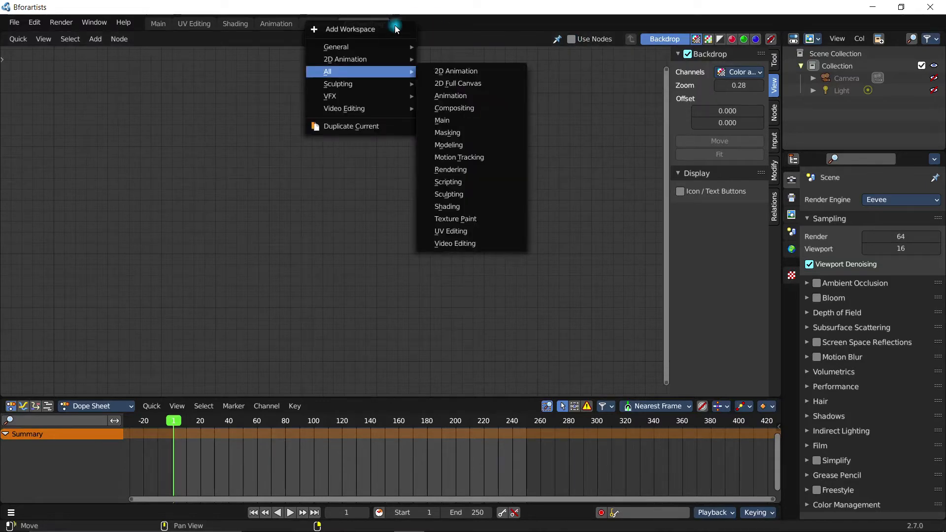
click(297, 238)
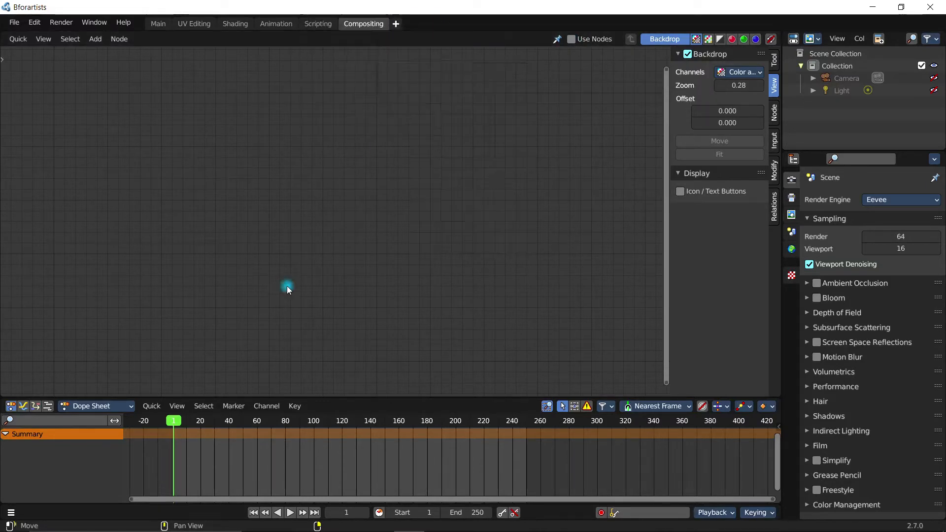
- Enable the compositing node tree with Use Nodes and move the Composite node farther away from the Render Layers node
click(573, 39)
drag(246, 152, 504, 124)
click(348, 140)
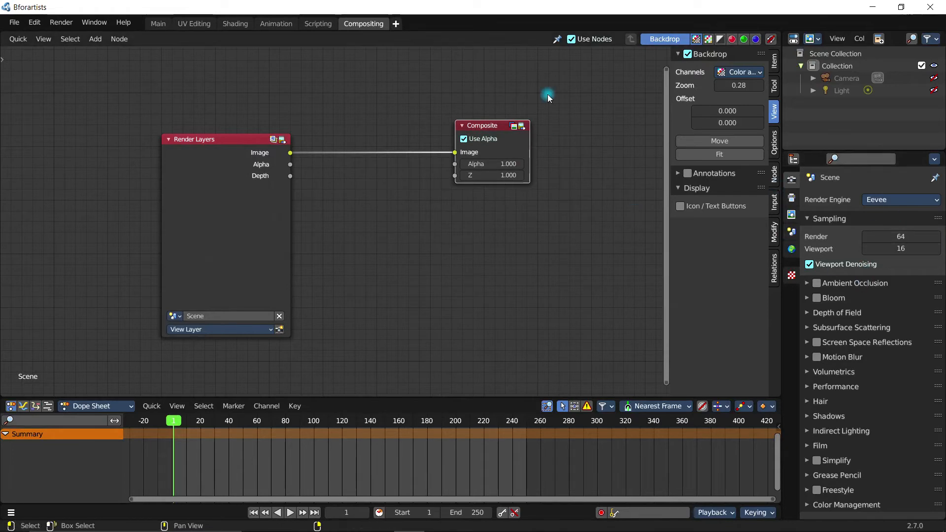
drag(492, 123, 512, 137)
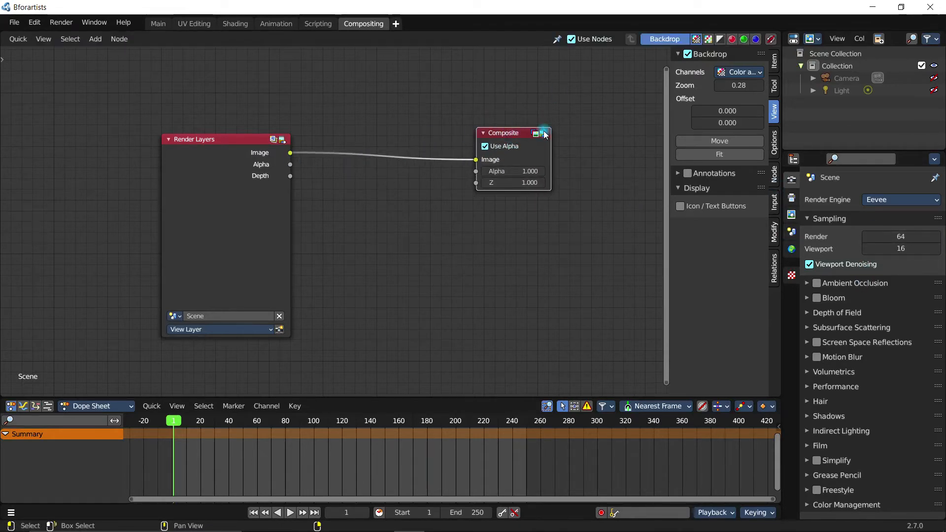
- Delete the Render Layers node from the compositing node tree
click(213, 156)
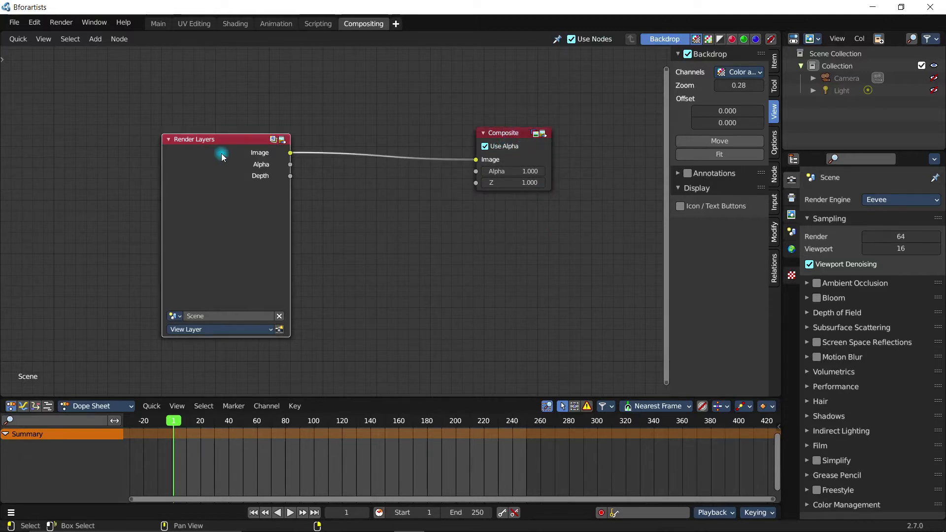
key(Delete)
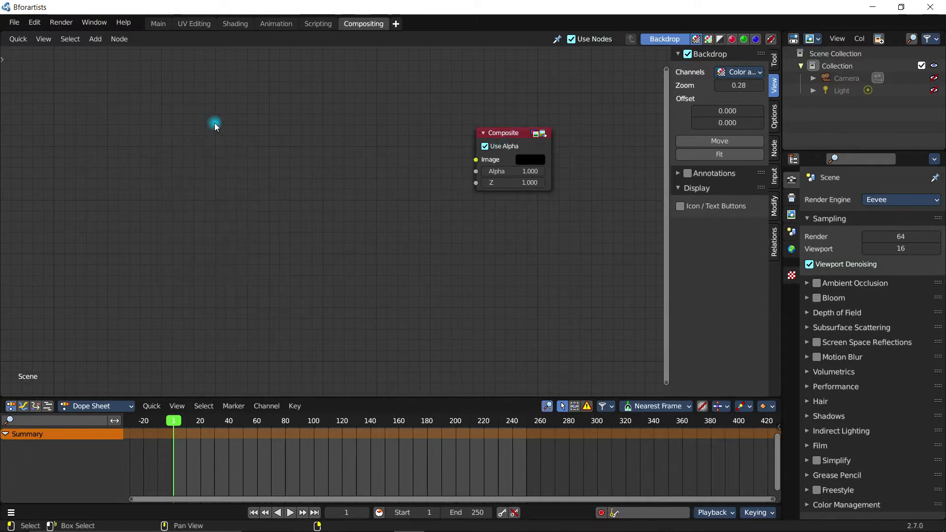
click(158, 24)
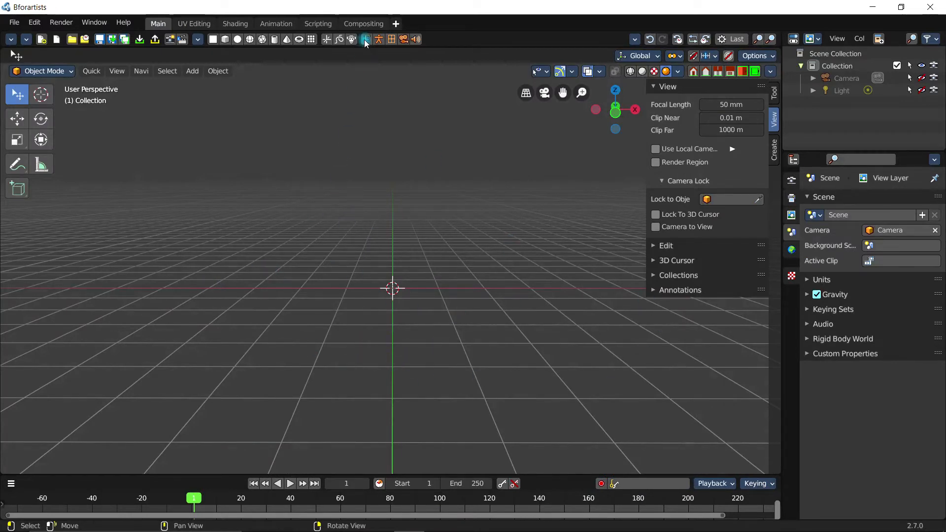
click(363, 24)
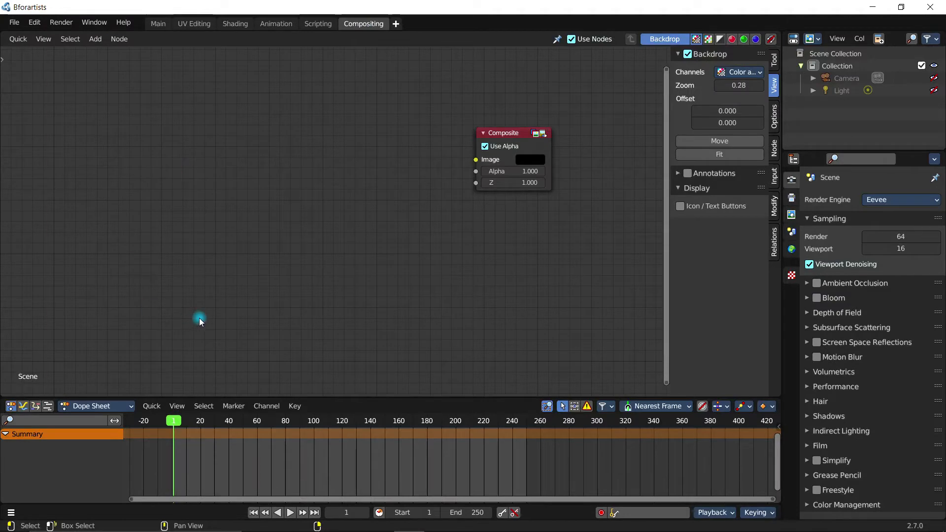
- Add a Movie Clip node in front of the Composite node and connect its Image output to the Composite's Image input
key(shift+a)
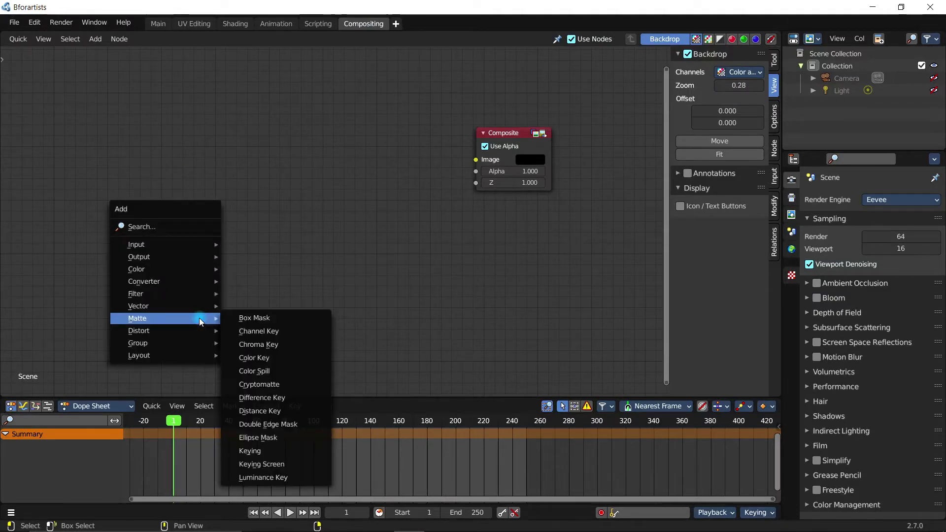
click(165, 228)
text(m)
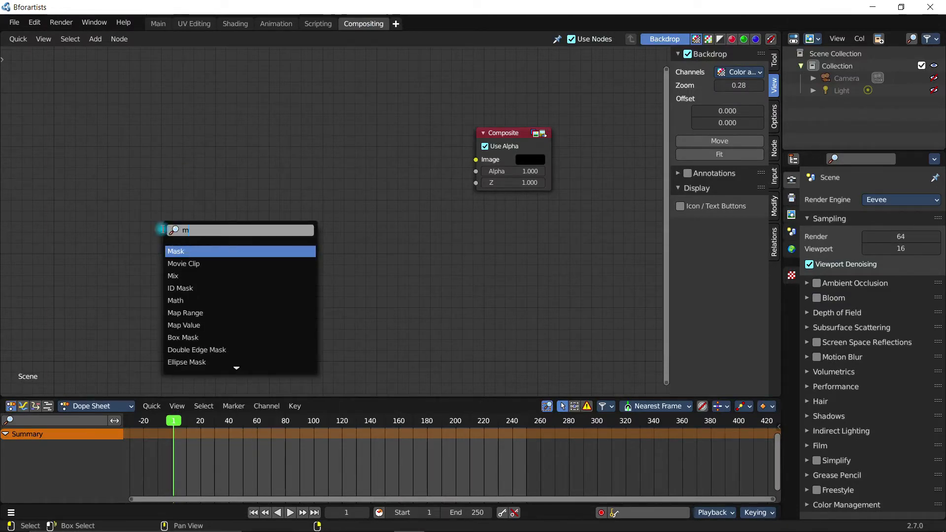
text(ovie)
key(Return)
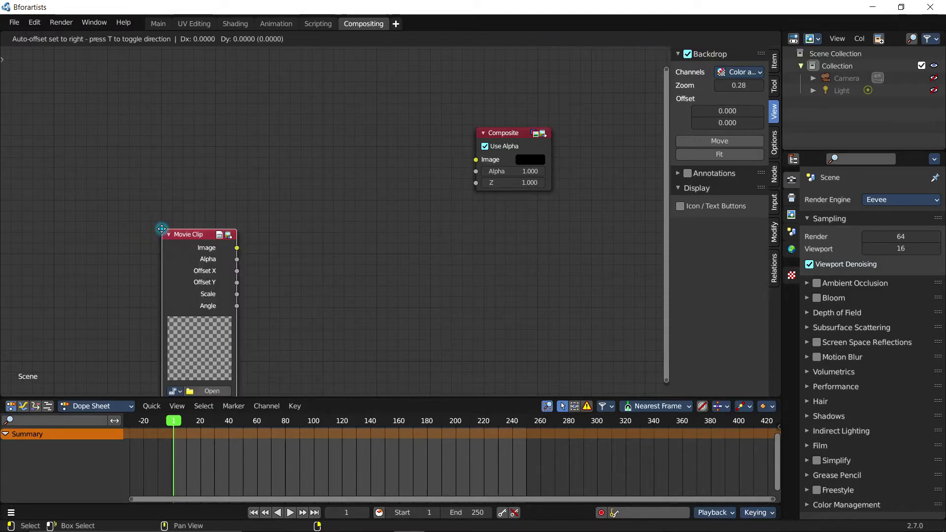
click(173, 140)
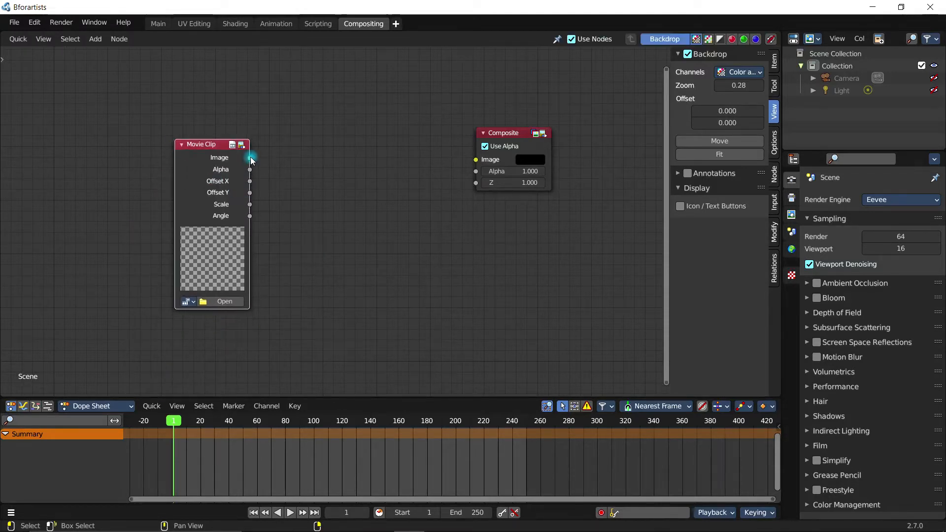
drag(250, 158, 479, 162)
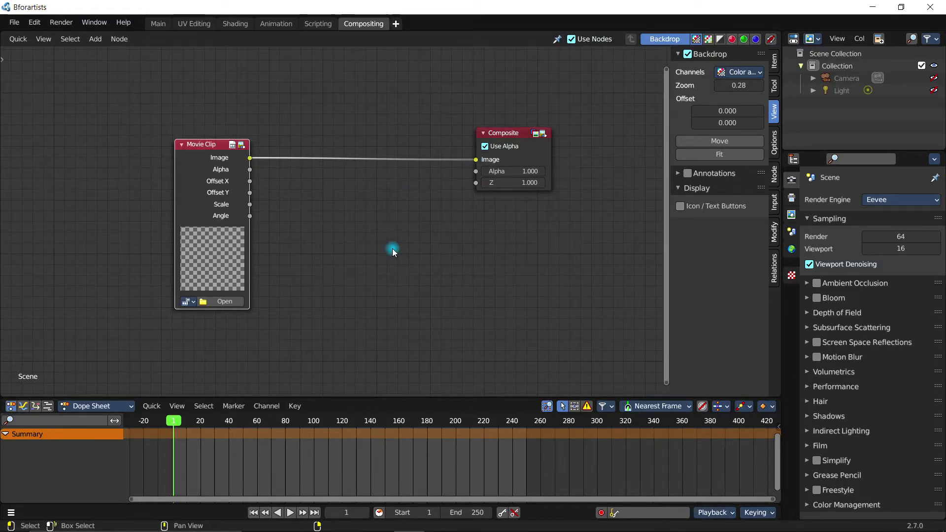
- Load the clip "Space Ship - 51491.mp4" from the Downloads folder into the Movie Clip node
click(203, 303)
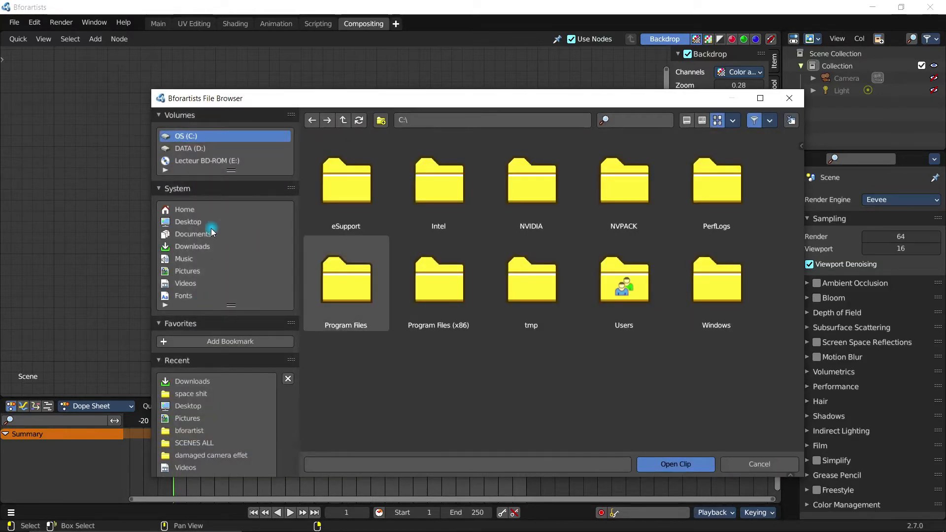
click(182, 246)
drag(802, 191, 808, 376)
click(554, 283)
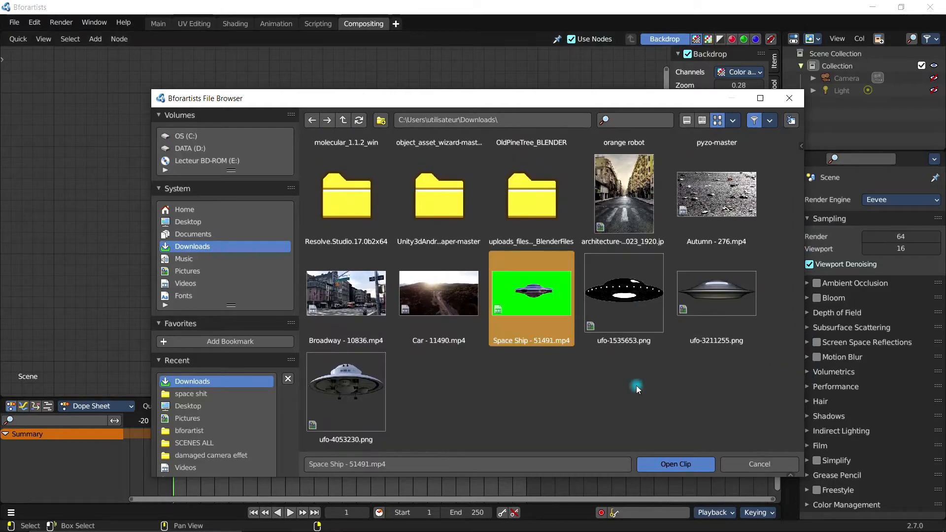
click(670, 466)
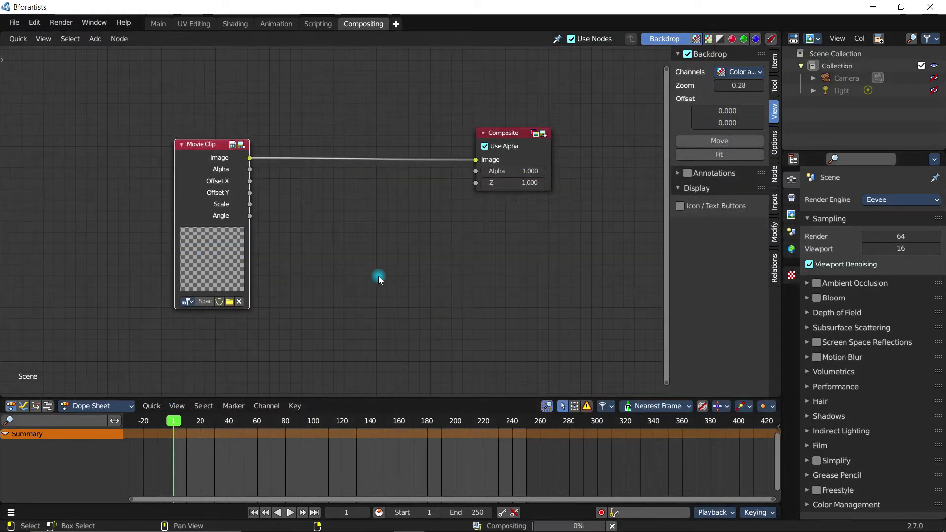
middle_drag(450, 255, 401, 271)
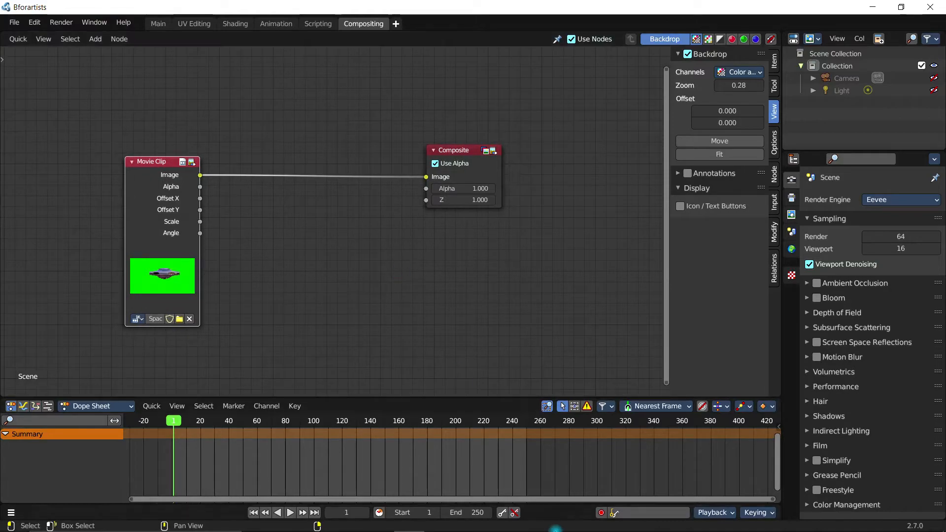
- Switch to the browser and look through the Pixabay profile's video gallery, examining the green-screen spaceship and other clips
mouse_move(556, 530)
click(443, 519)
scroll(456, 290, up, 4)
scroll(401, 308, up, 15)
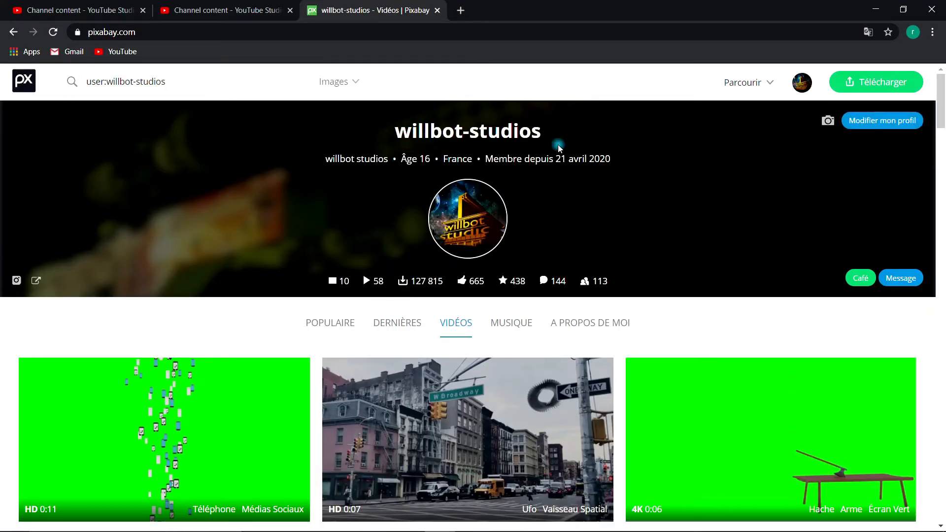
scroll(429, 281, down, 3)
scroll(429, 281, down, 15)
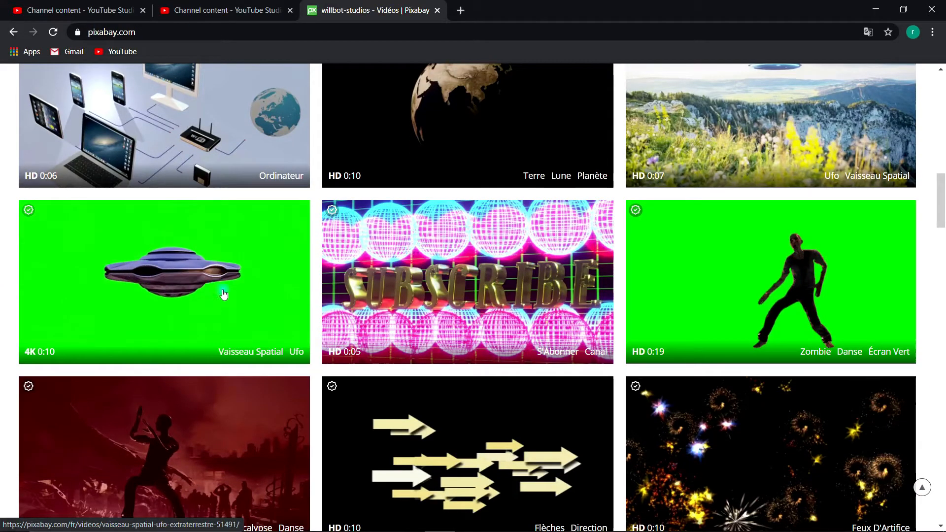
scroll(246, 292, down, 2)
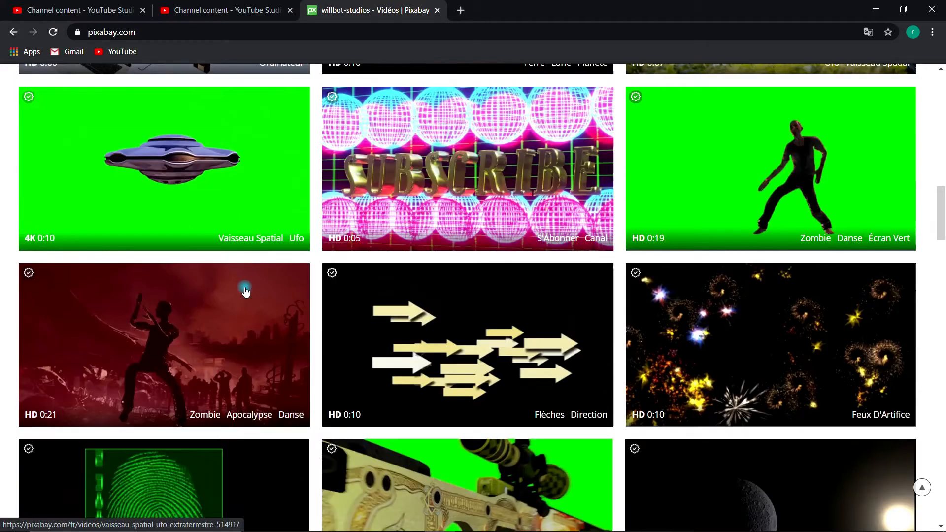
scroll(246, 292, down, 15)
scroll(414, 279, up, 4)
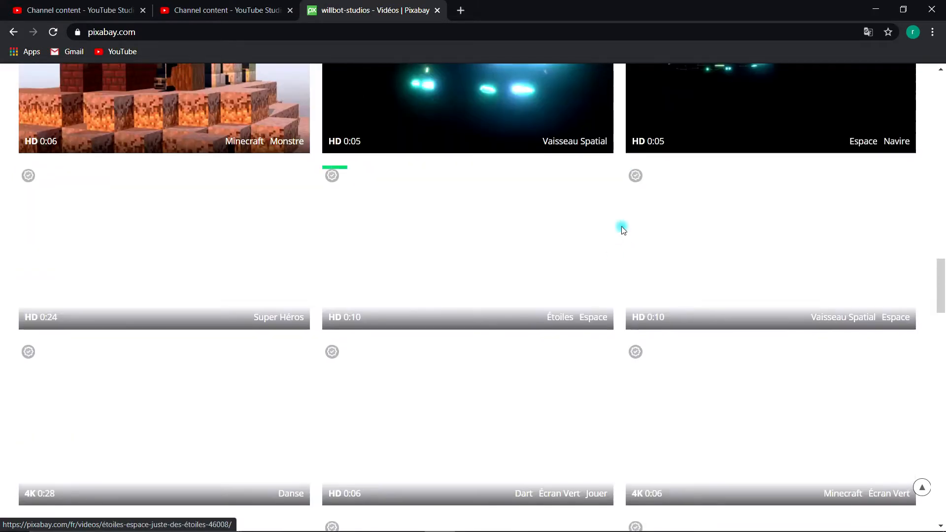
scroll(611, 237, down, 9)
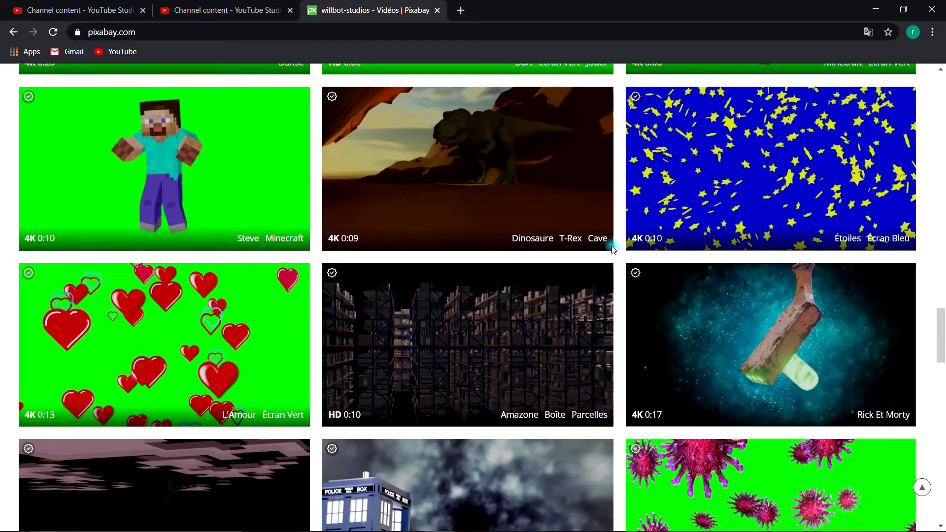
scroll(613, 249, up, 20)
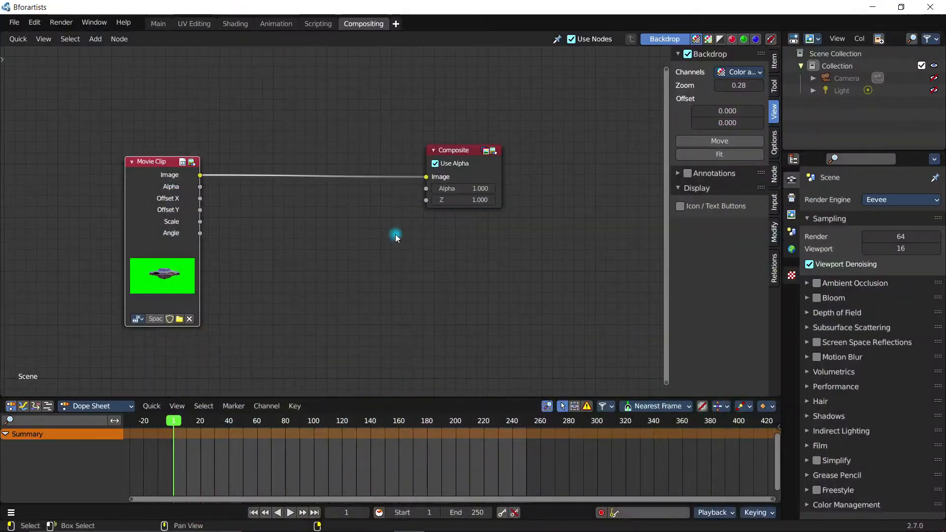
- Attach a Viewer node to the Movie Clip's Image output and place it directly below the repositioned Composite node
middle_drag(335, 275, 340, 250)
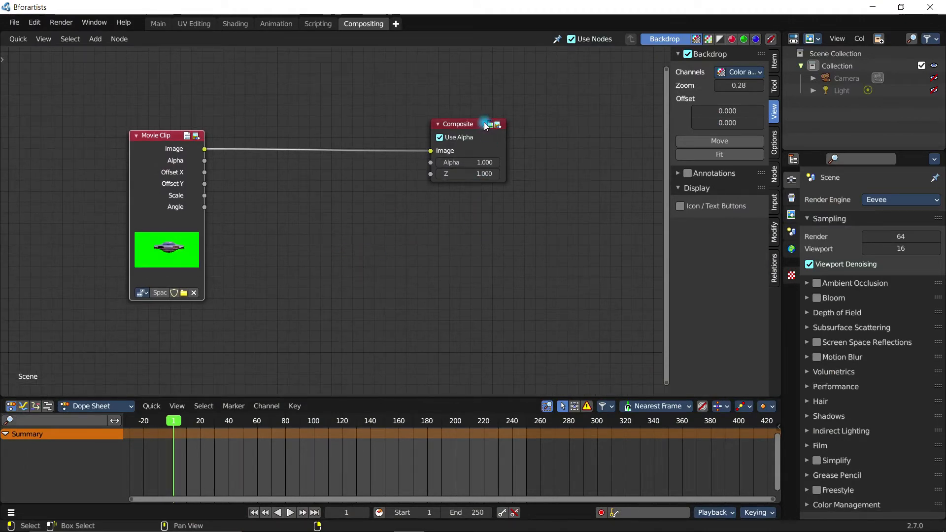
drag(471, 123, 527, 171)
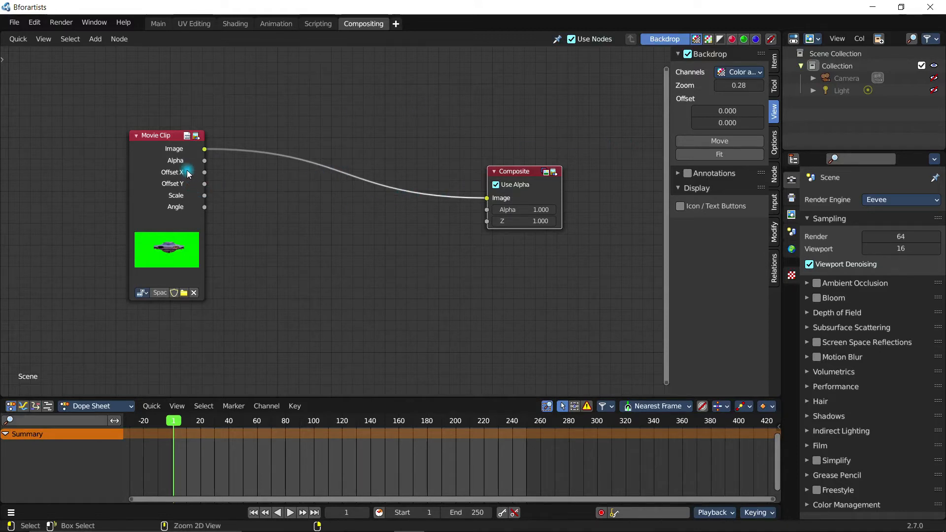
click(166, 147)
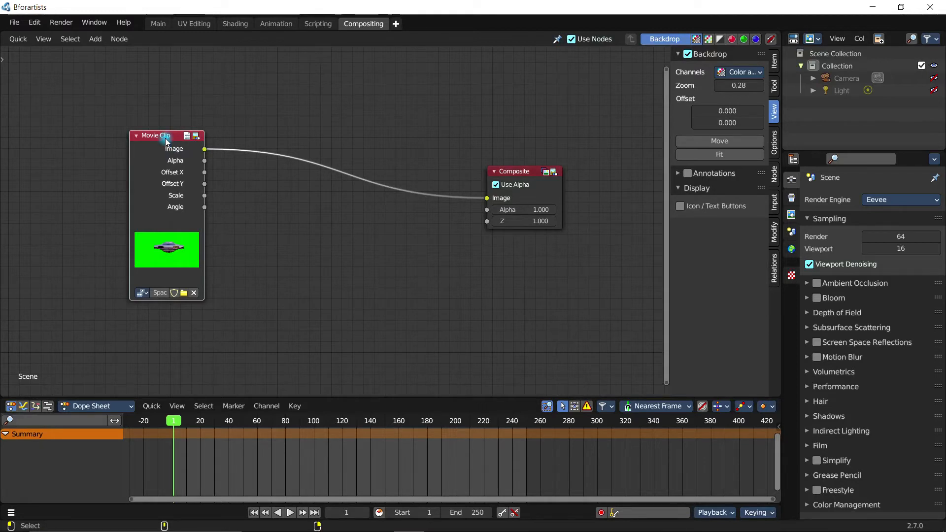
ctrl+shift+click(165, 142)
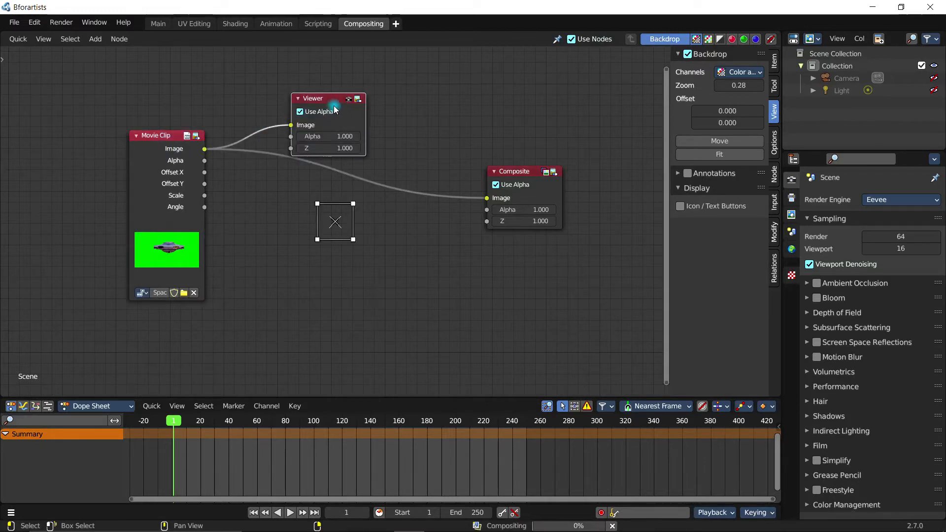
drag(343, 104, 525, 248)
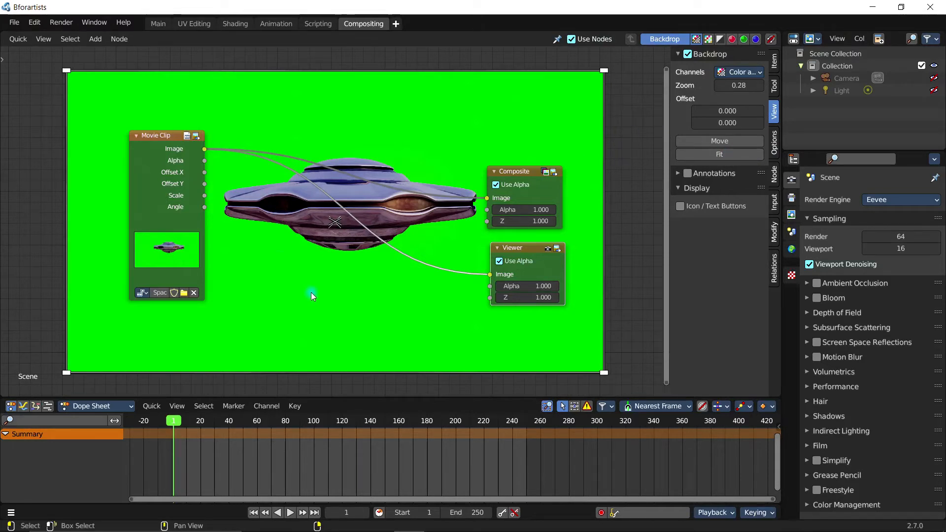
- Fit the backdrop image to the node editor area
key(v)
key(v)
click(734, 155)
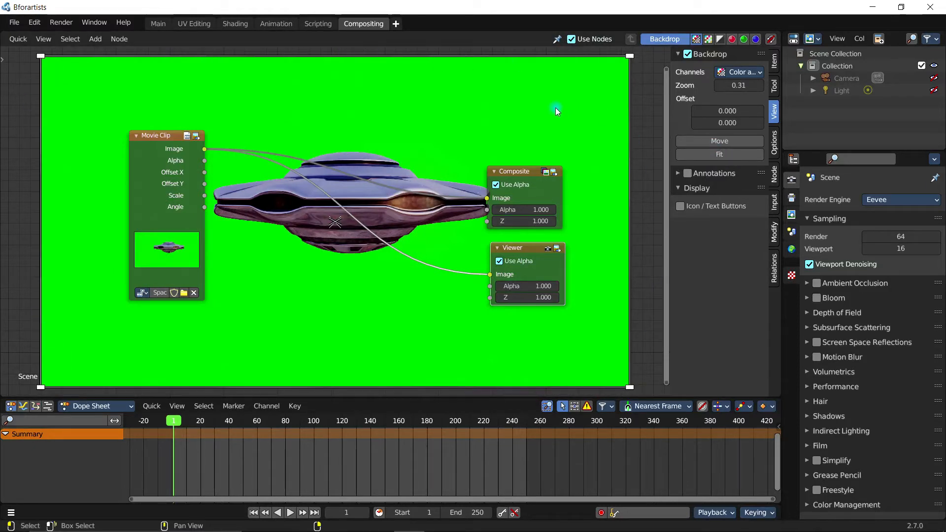
- Add a Keying node and insert it into the link between the Movie Clip and Viewer nodes
scroll(450, 288, up, 3)
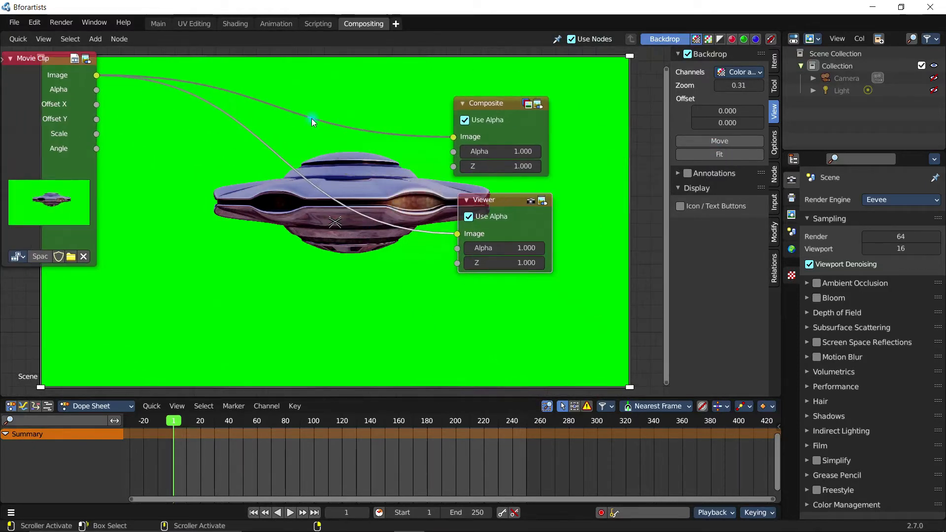
middle_drag(262, 256, 316, 296)
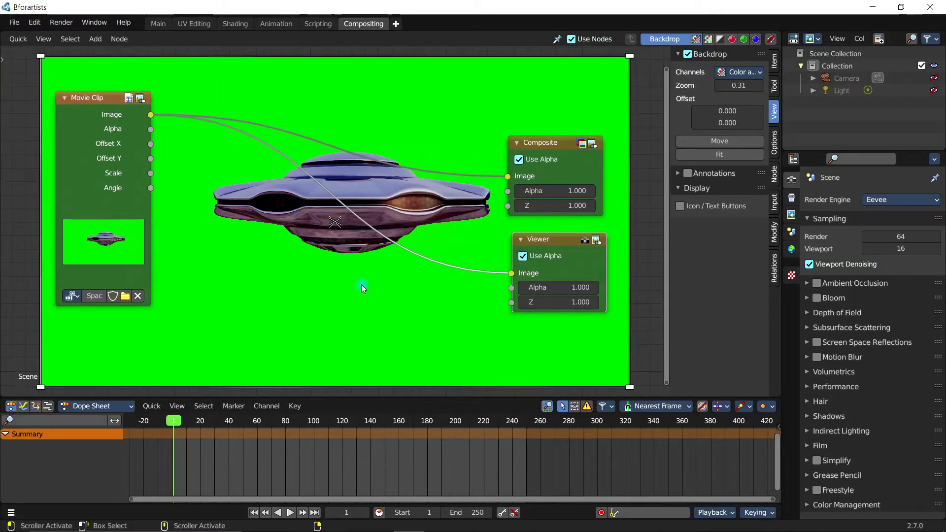
key(shift+a)
click(430, 272)
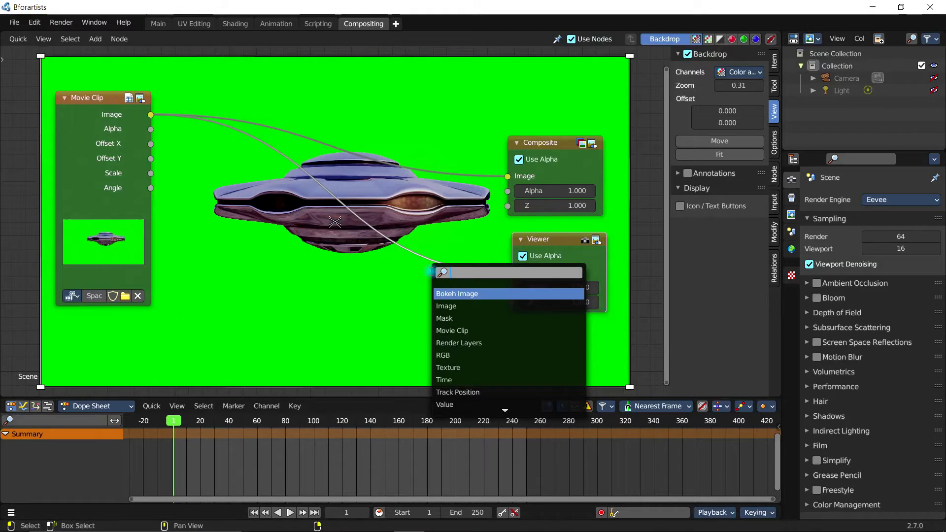
text(key)
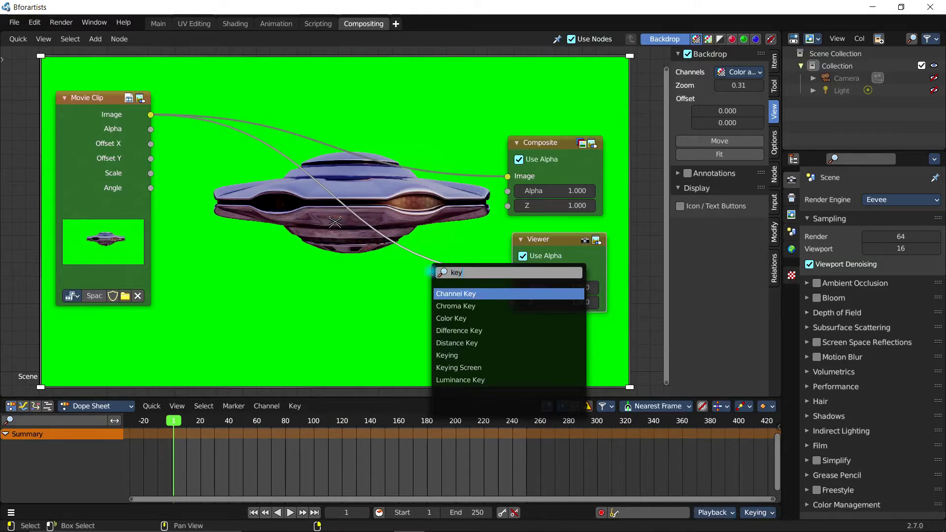
click(466, 354)
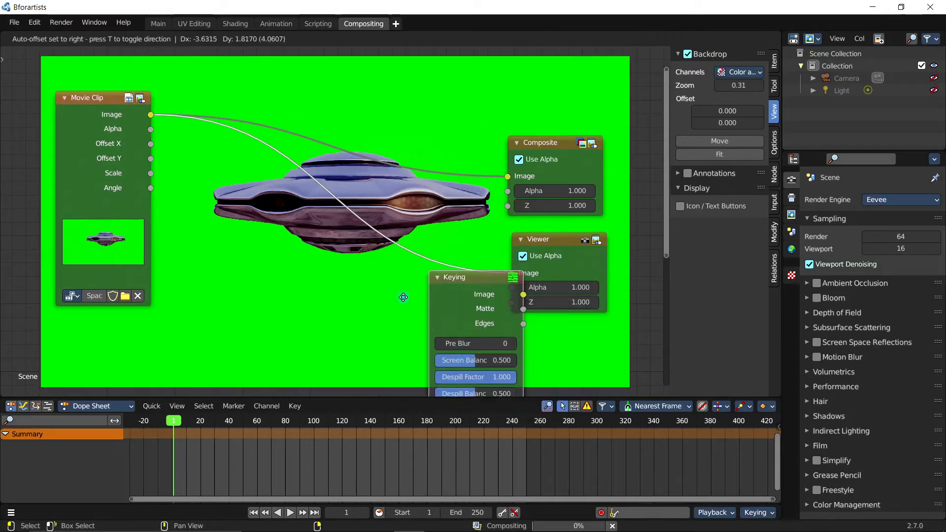
key(shift+a)
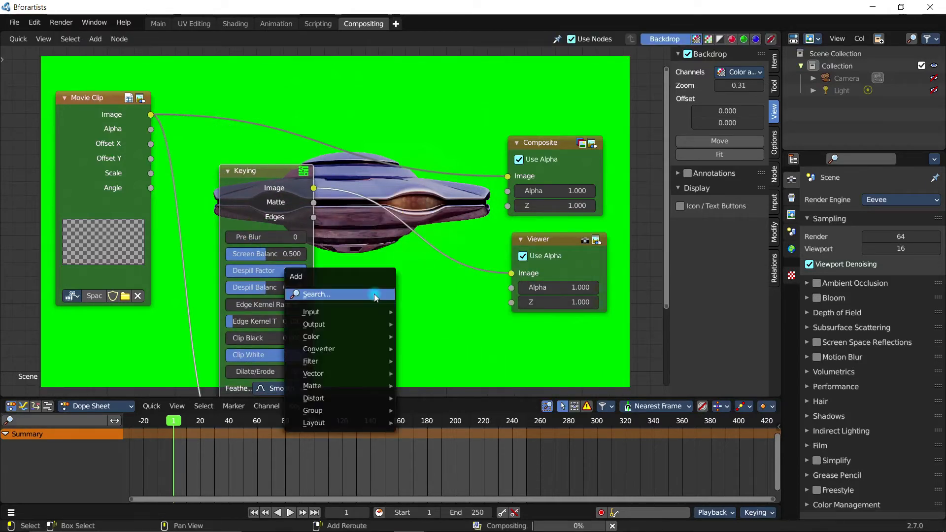
mouse_move(317, 384)
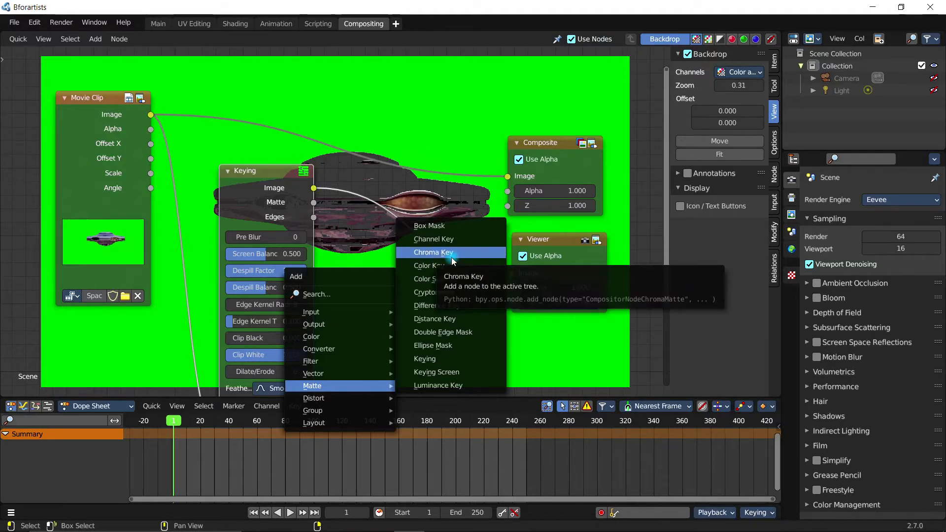
key(Escape)
- Nudge the Movie Clip and Viewer nodes slightly and connect the Keying node's Image output to the Composite node's Image input
middle_drag(365, 334, 355, 254)
middle_drag(221, 83, 212, 132)
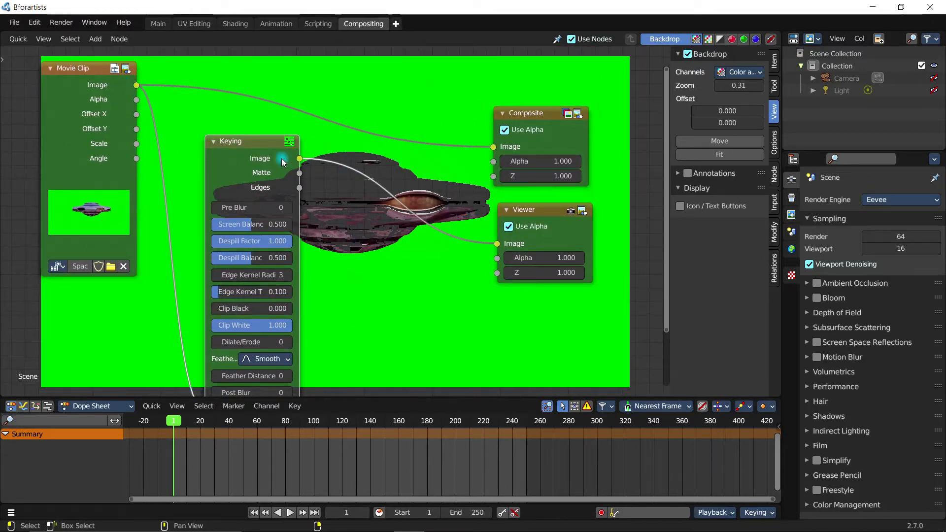
drag(95, 74, 106, 69)
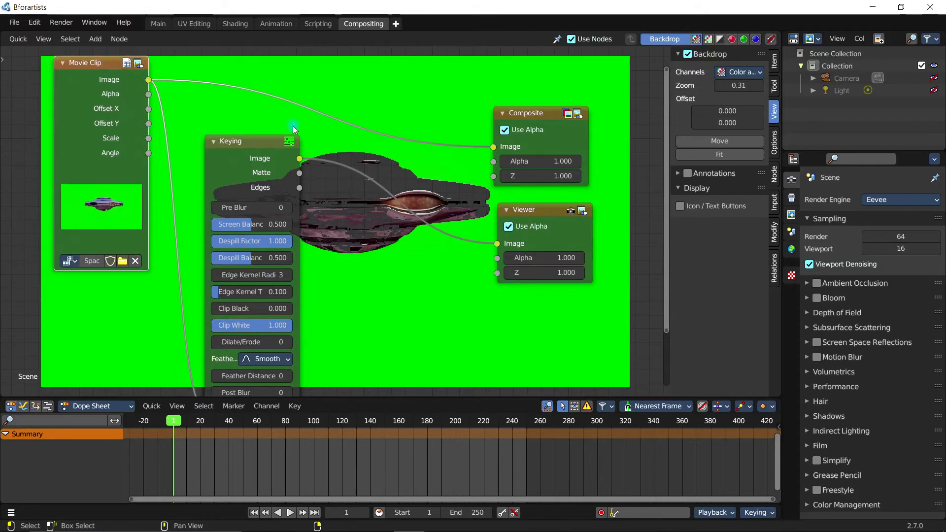
drag(539, 216, 538, 222)
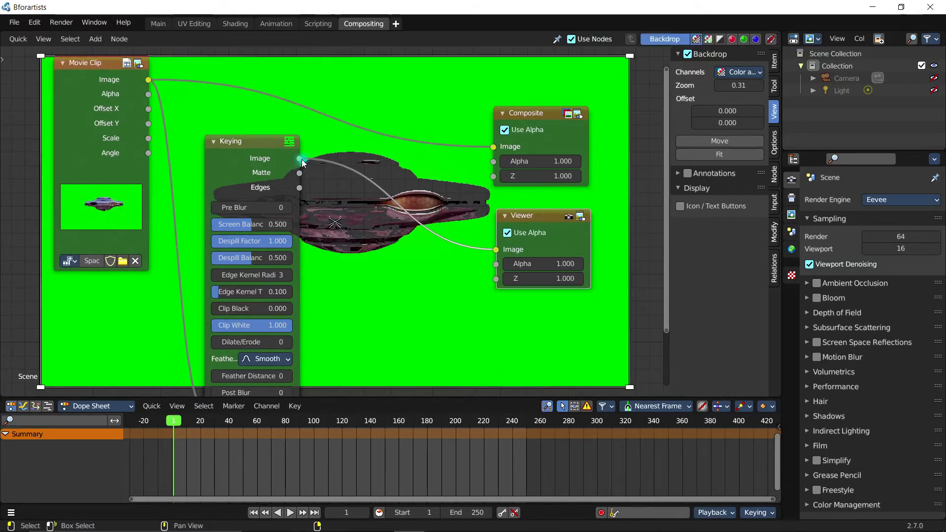
middle_drag(324, 216, 308, 266)
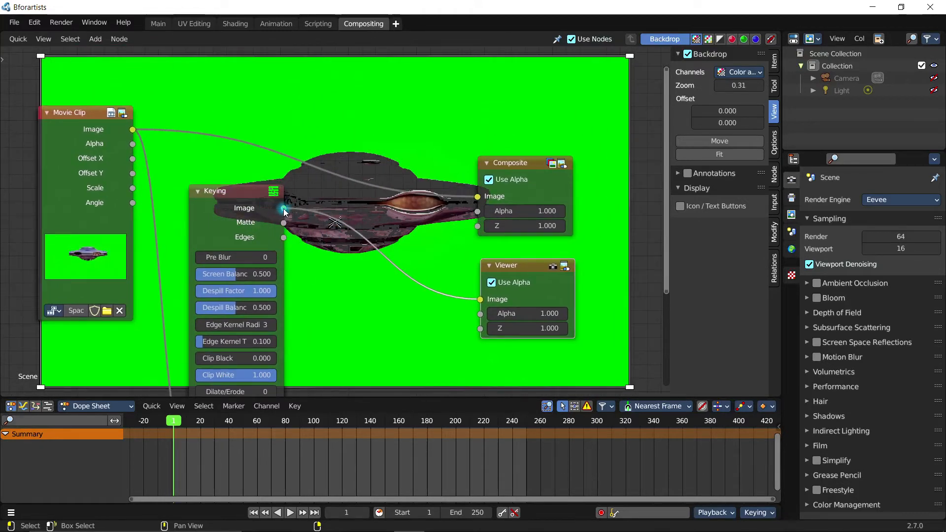
drag(285, 212, 477, 196)
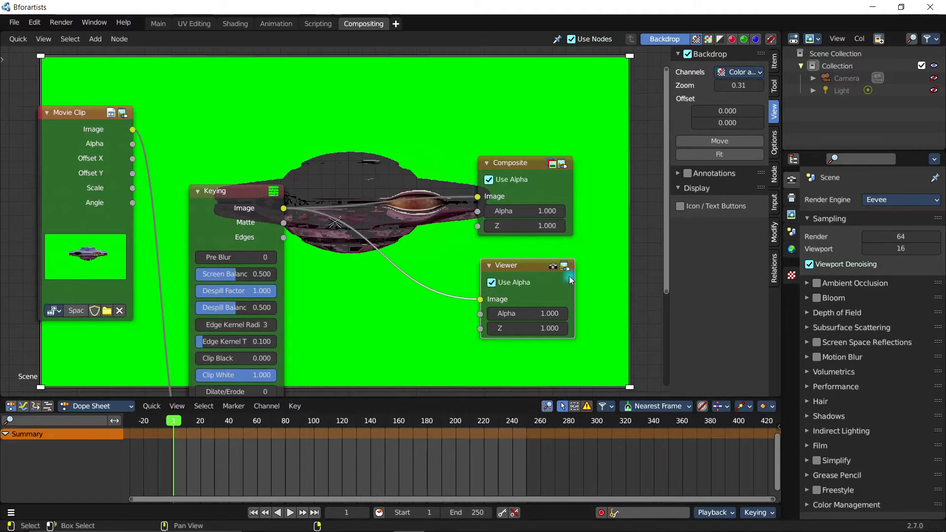
- Spread out the node layout by moving the Composite and Viewer nodes and the Movie Clip node farther from the Keying node on either side
middle_drag(423, 317, 416, 260)
click(521, 119)
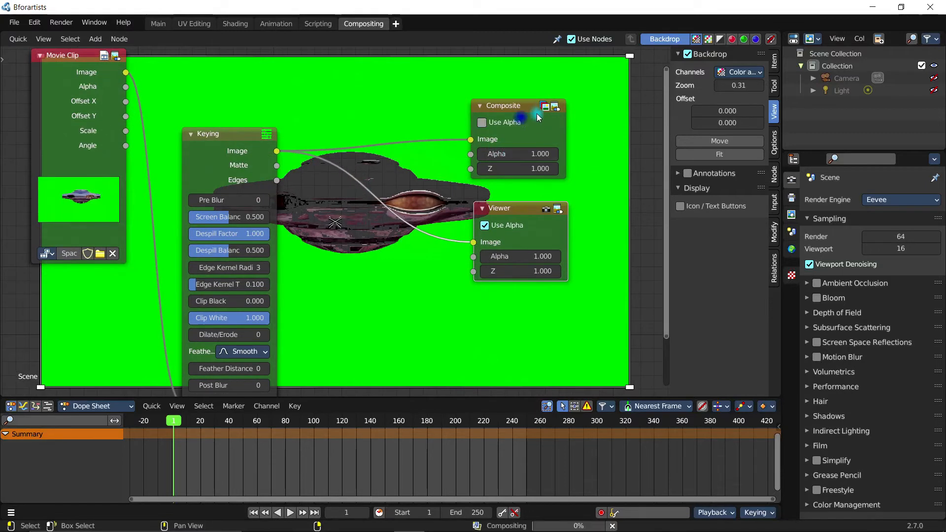
click(482, 122)
drag(512, 107, 534, 102)
drag(507, 208, 537, 196)
middle_drag(389, 256, 460, 222)
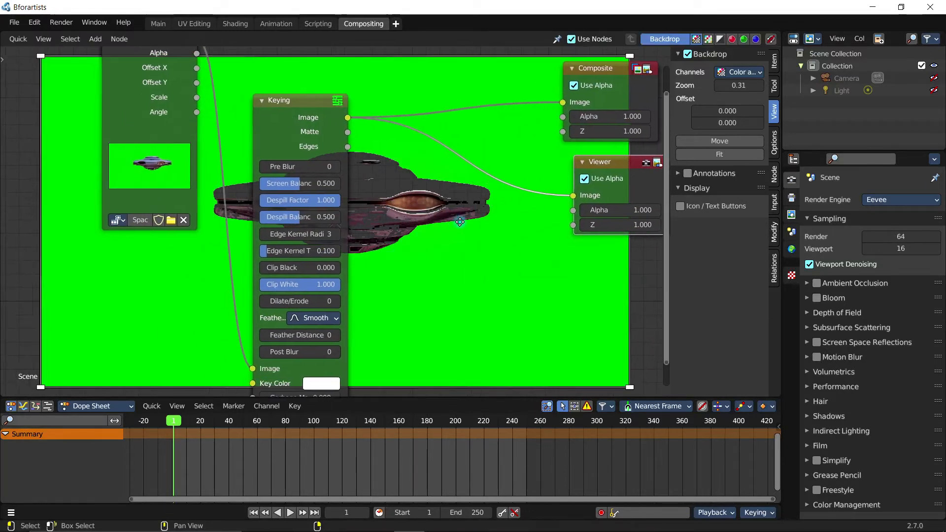
scroll(460, 222, down, 3)
drag(177, 80, 123, 143)
scroll(448, 230, up, 3)
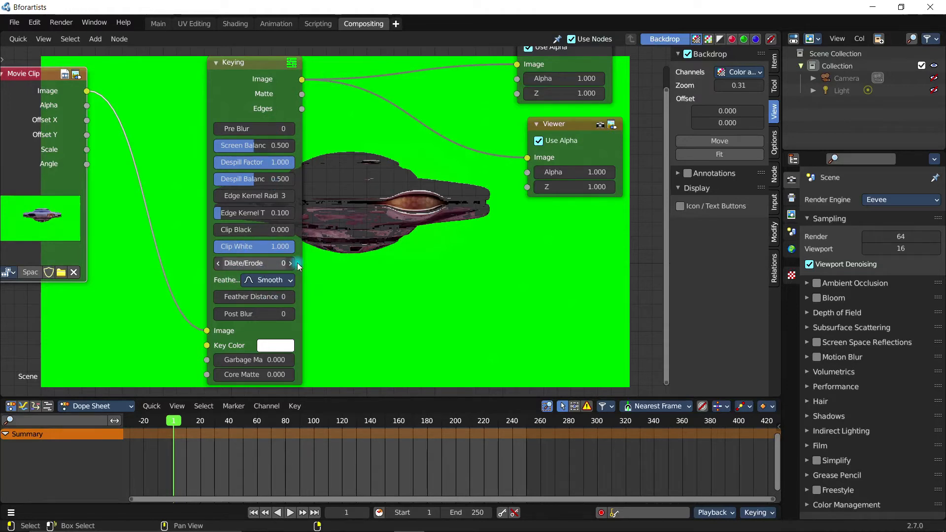
- Set the Keying node's Key Color to pure green by reducing red to 0.000 and removing the blue component
middle_drag(413, 273, 273, 226)
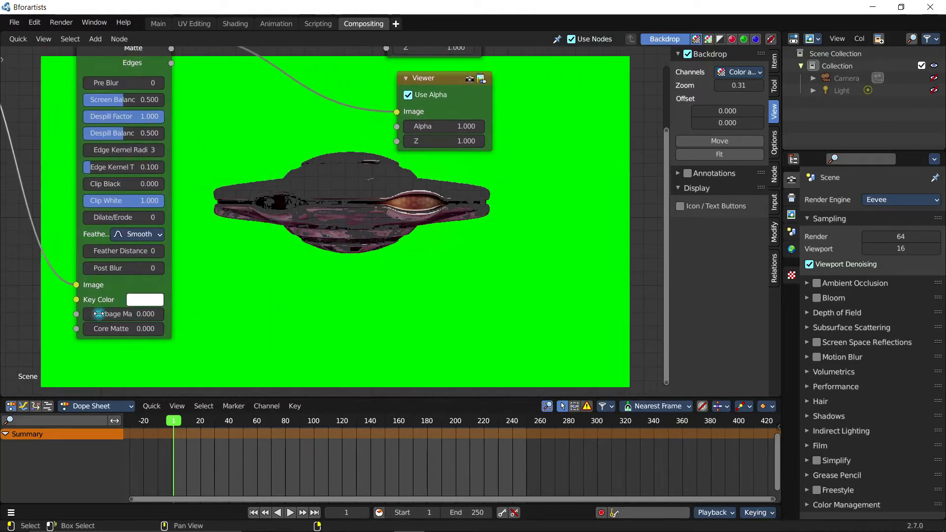
middle_drag(222, 250, 339, 316)
middle_drag(359, 210, 184, 118)
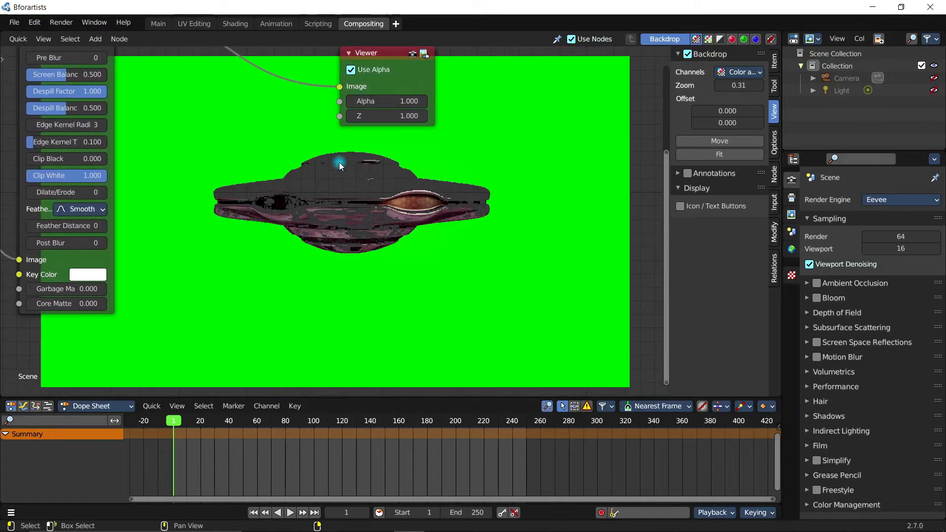
key(Home)
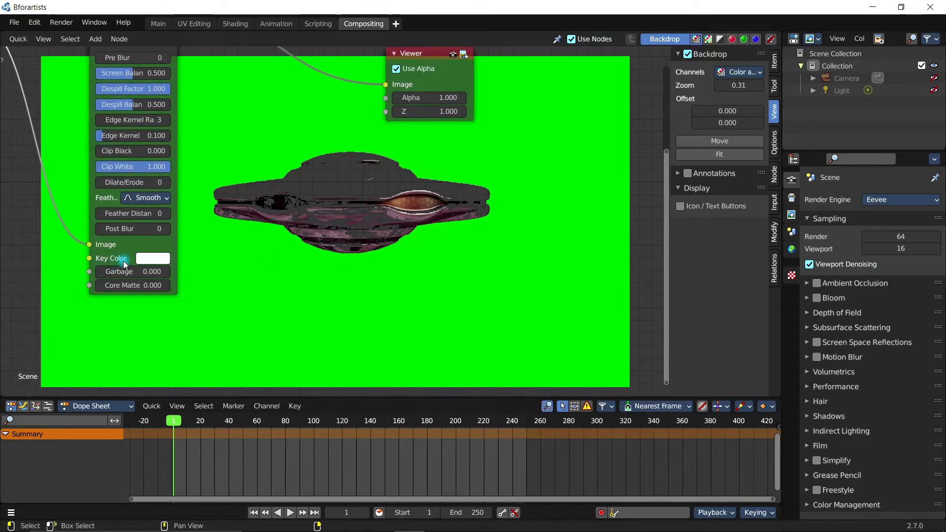
click(347, 163)
click(153, 260)
click(152, 261)
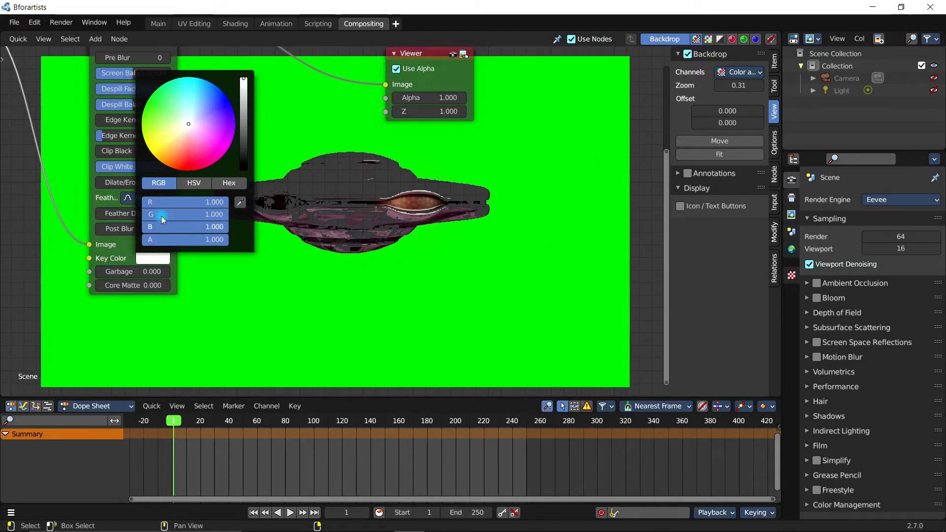
click(191, 183)
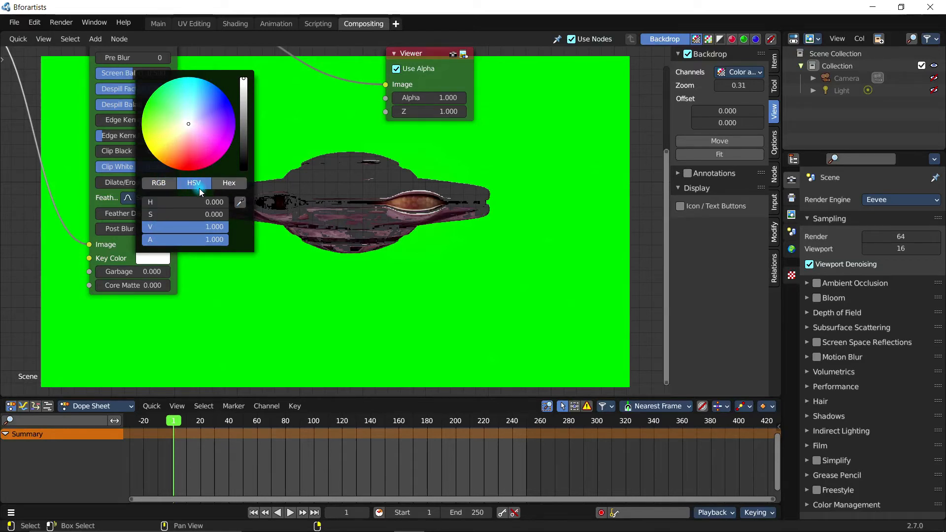
click(162, 183)
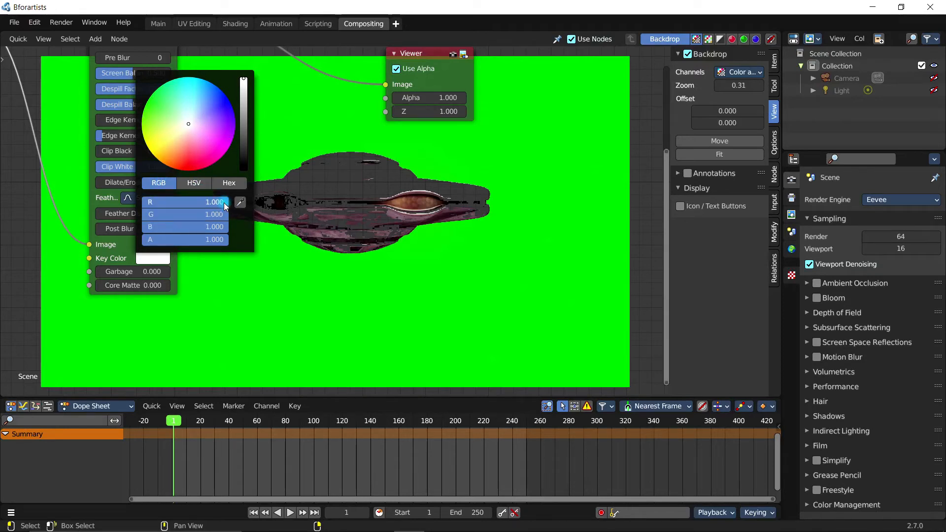
drag(216, 204, 148, 204)
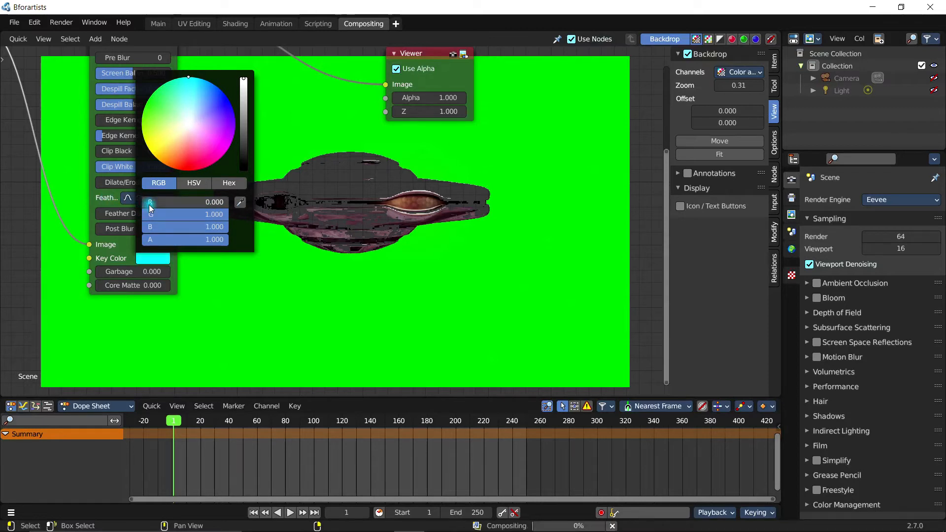
drag(220, 227, 190, 221)
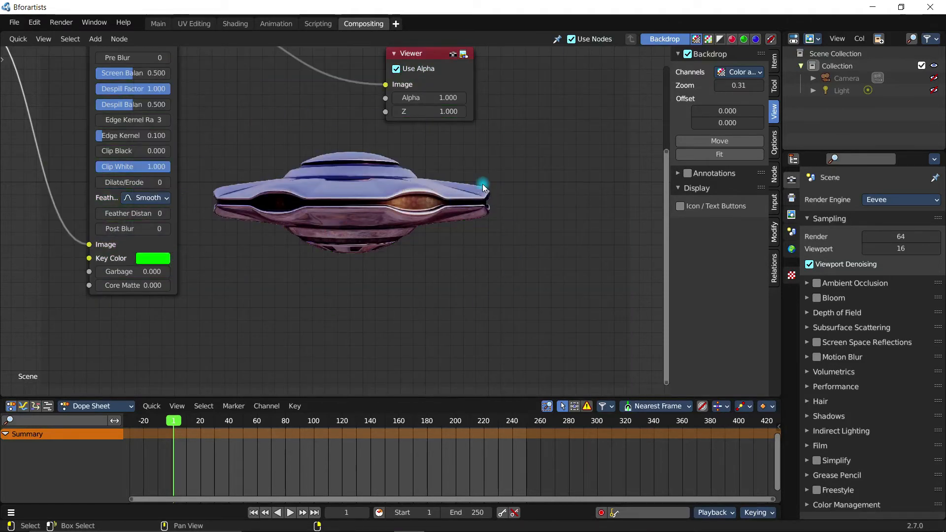
- Set the Keying node's Pre Blur to 2 and inspect the edges of the keyed spaceship
middle_drag(390, 192, 408, 282)
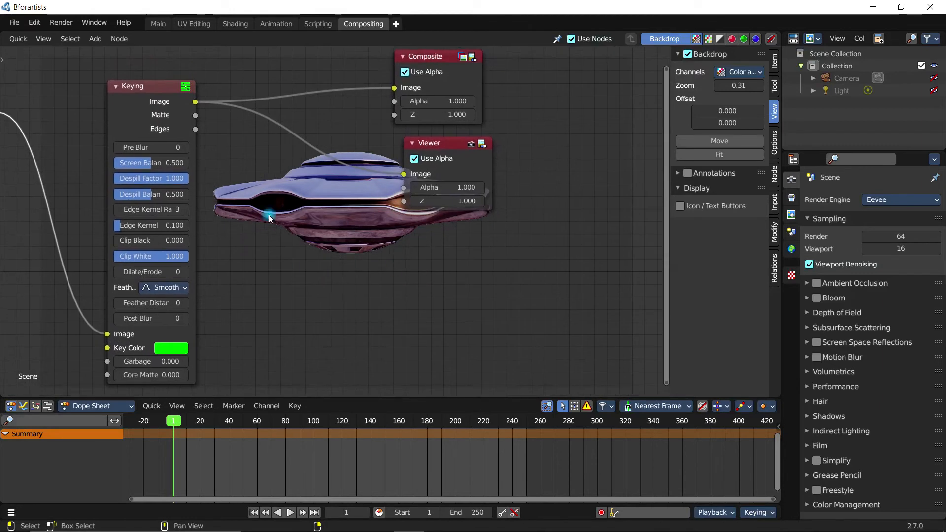
click(188, 147)
click(187, 147)
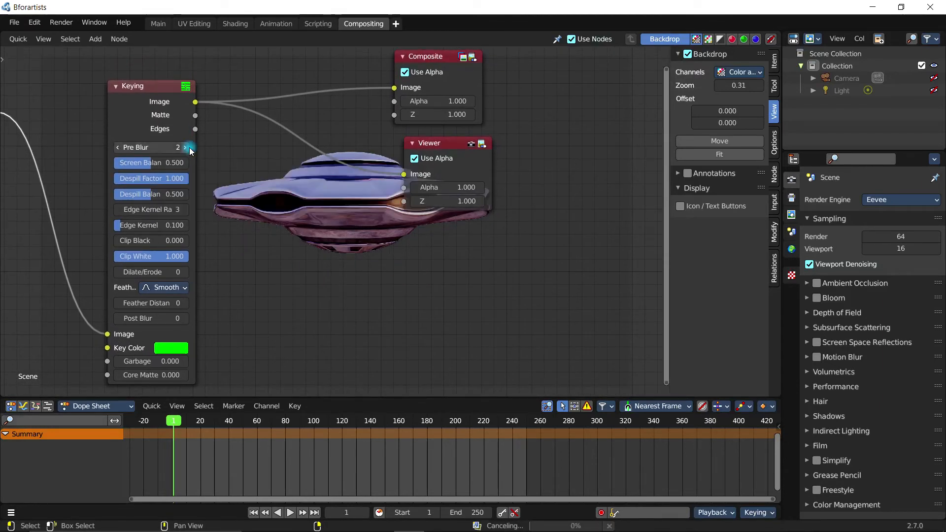
middle_drag(362, 233, 332, 170)
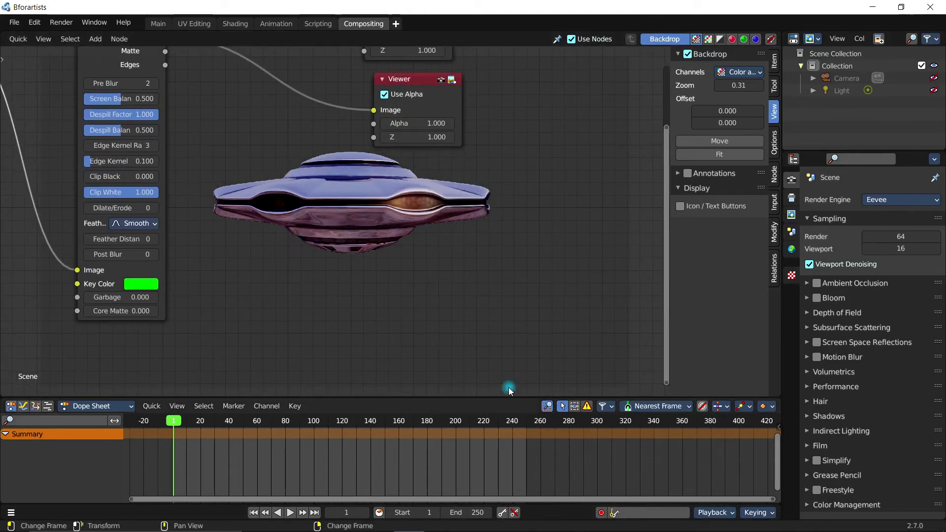
scroll(335, 224, up, 2)
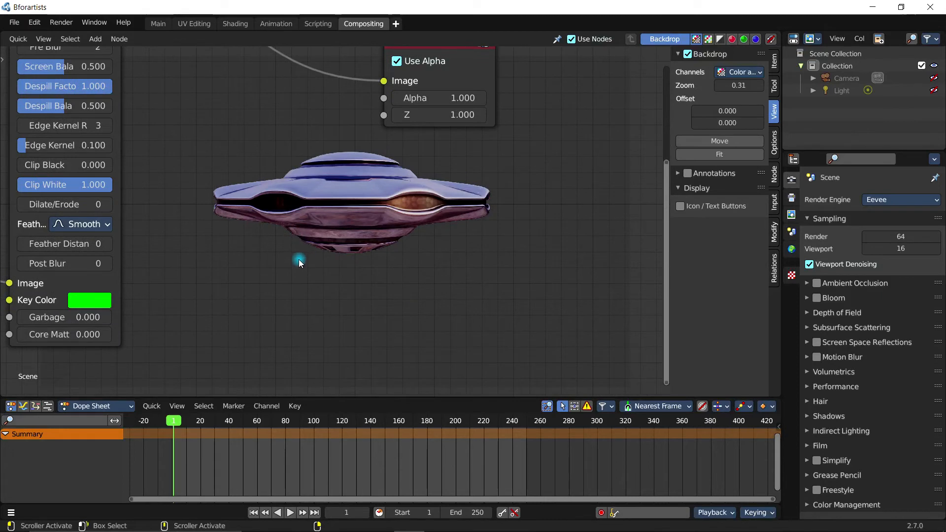
scroll(298, 259, down, 3)
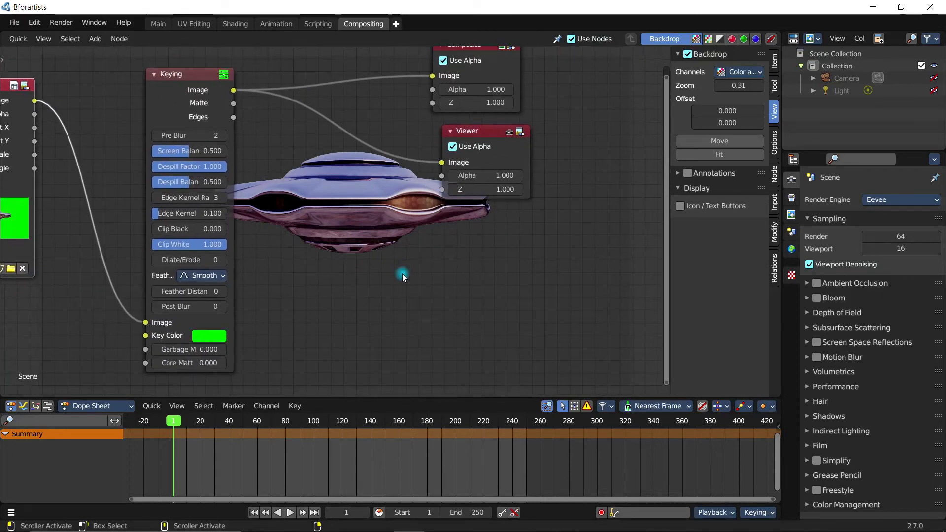
scroll(402, 275, down, 1)
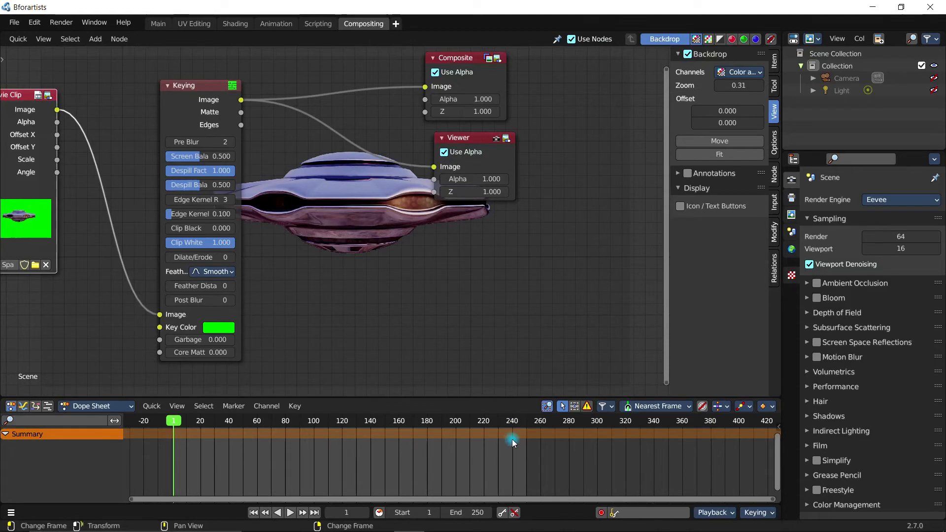
- Examine the timeline's frame range beyond the last frame and open the End frame value for editing
scroll(652, 432, down, 4)
middle_drag(623, 466, 436, 454)
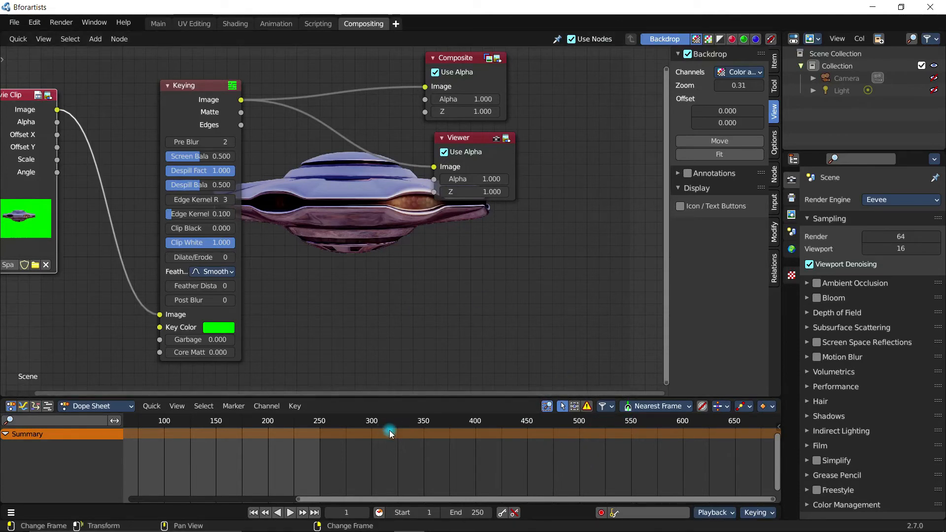
middle_drag(384, 430, 535, 429)
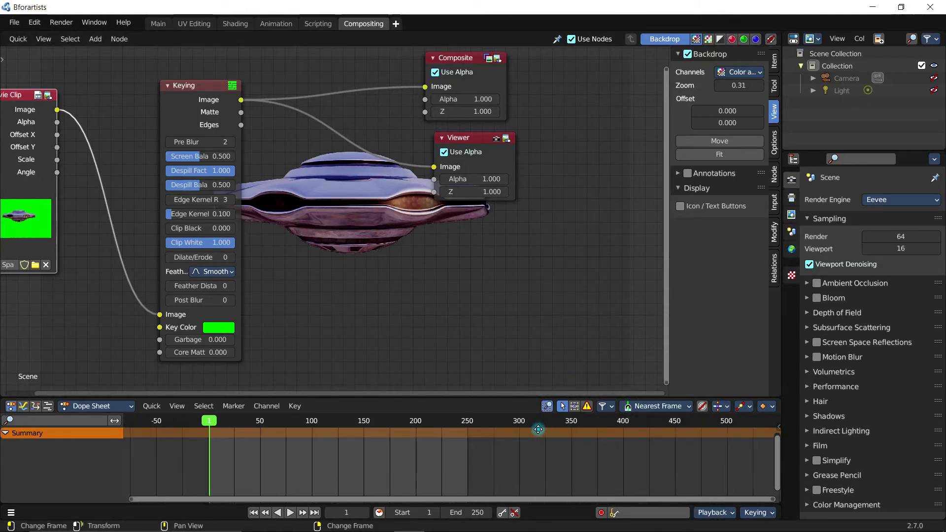
click(477, 510)
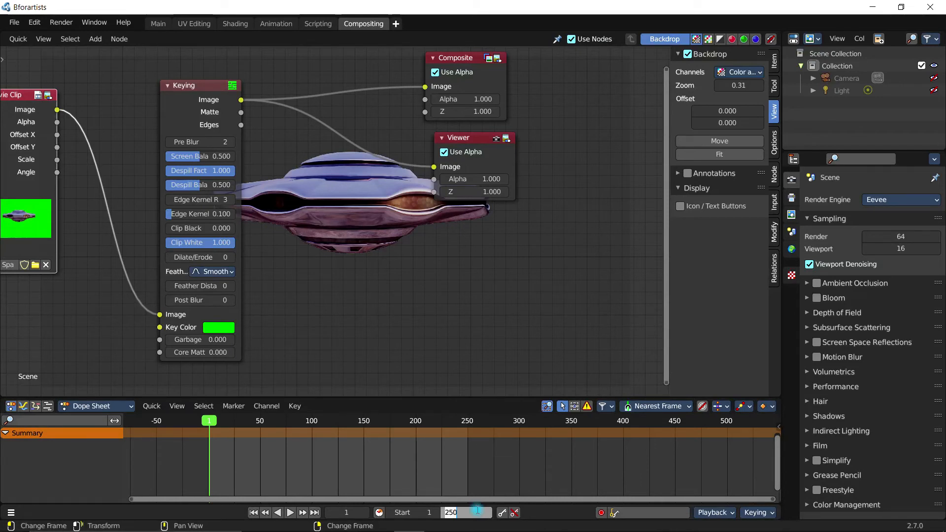
click(487, 471)
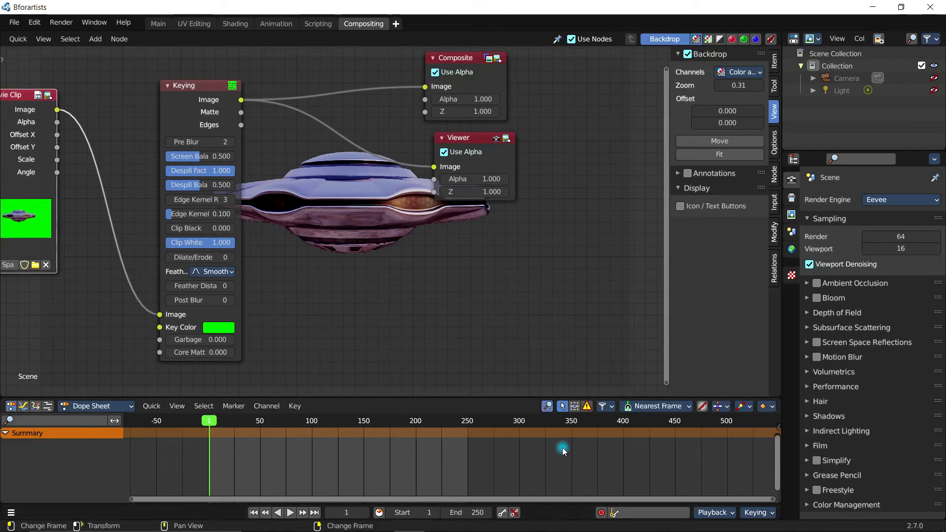
- Move the playhead to frame 77 to check the keyed spaceship in the backdrop
middle_drag(444, 253, 415, 244)
click(288, 422)
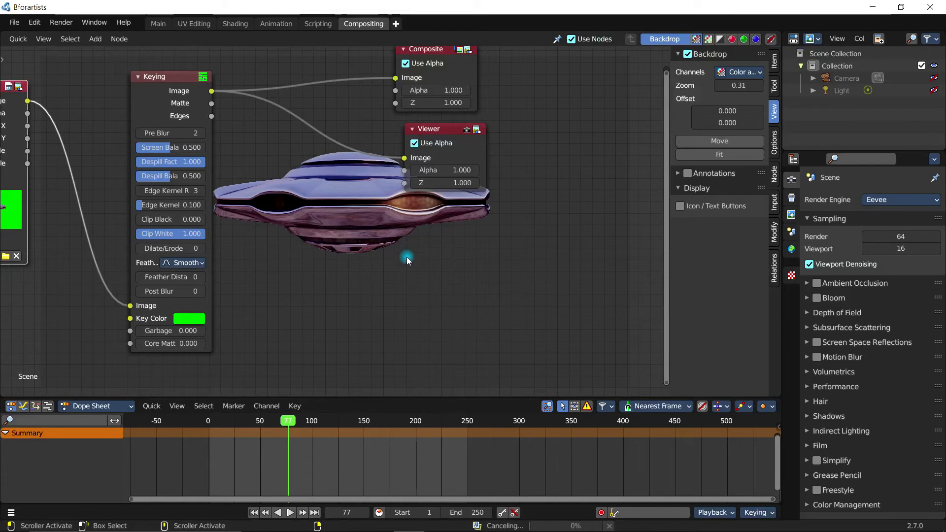
middle_drag(527, 295, 500, 296)
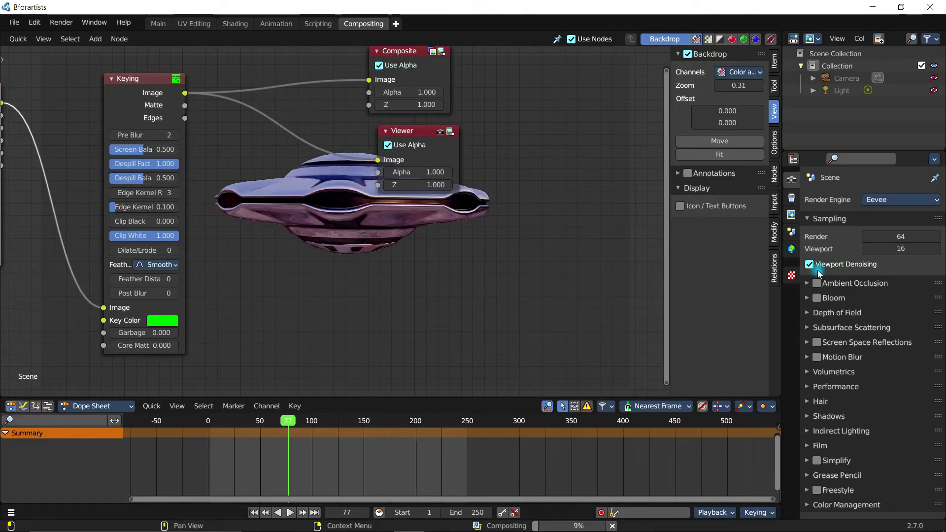
- Set the scene's render engine to Cycles and its device to GPU Compute
click(882, 202)
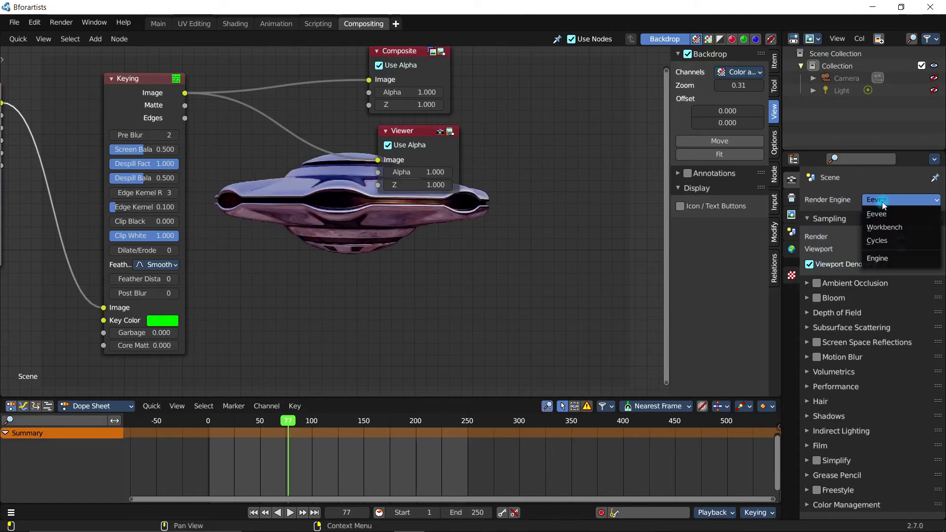
click(886, 239)
click(897, 230)
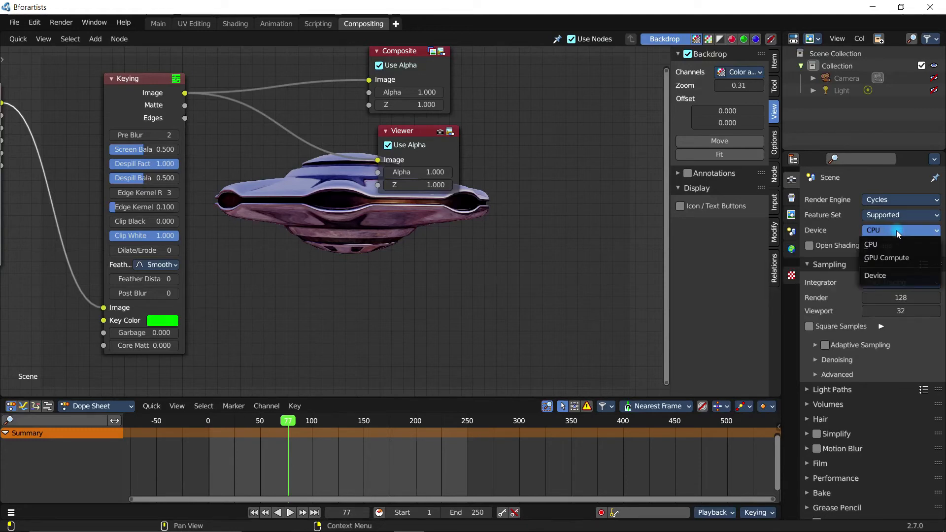
click(894, 254)
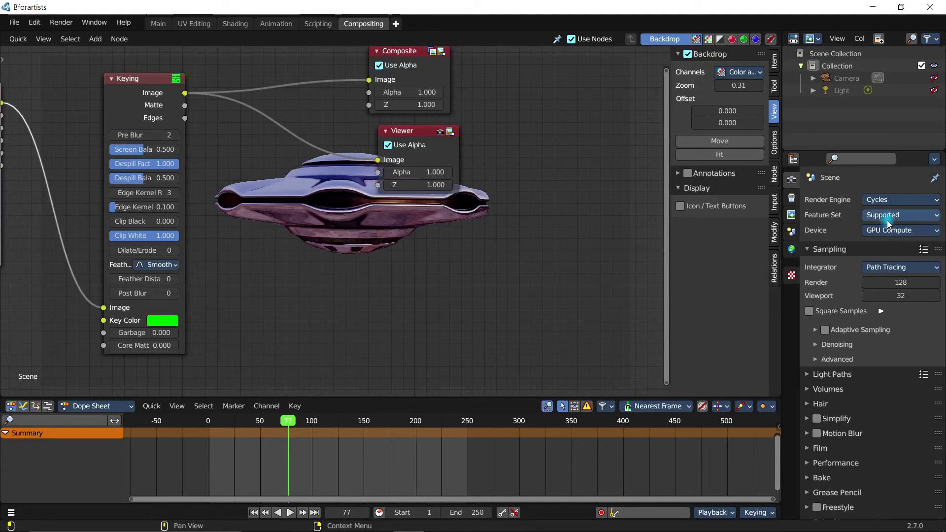
- Set the Cycles sampling to 1 render sample and 0 viewport samples, and enable Adaptive Sampling
double_click(896, 281)
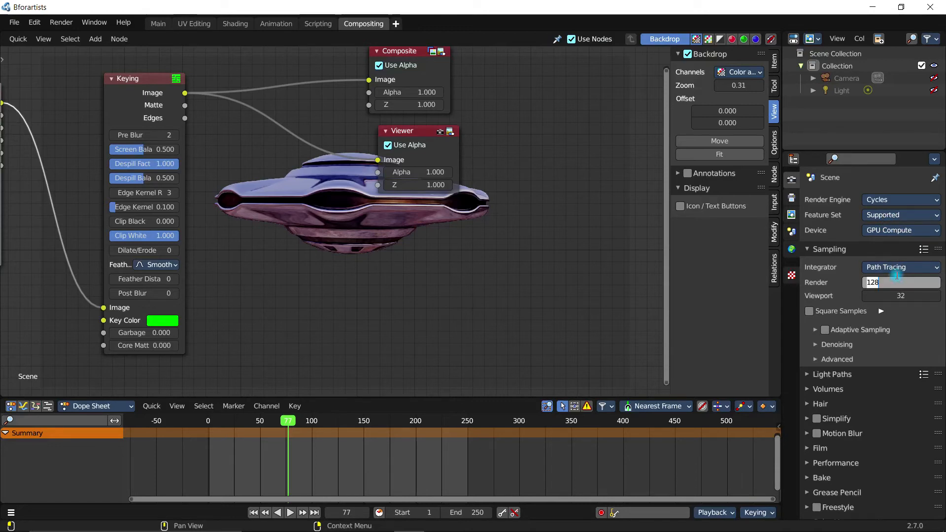
text(1)
key(Return)
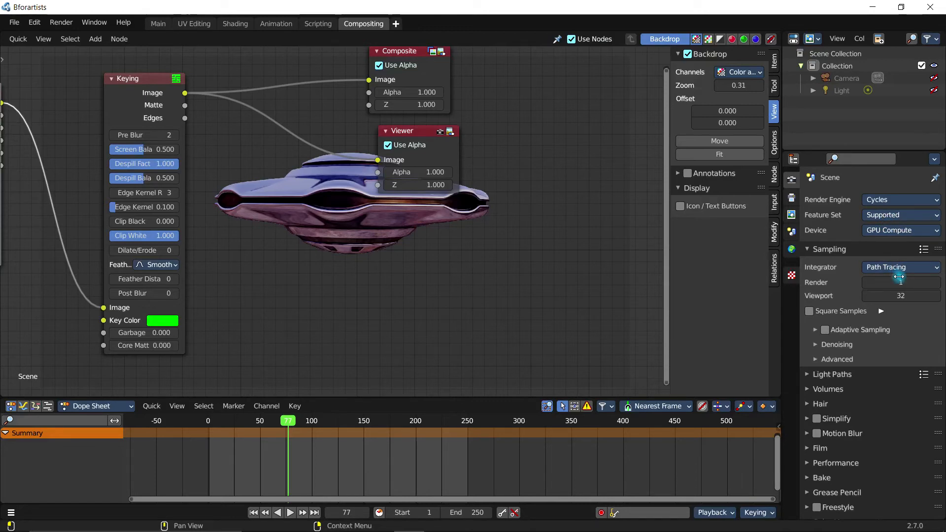
double_click(901, 296)
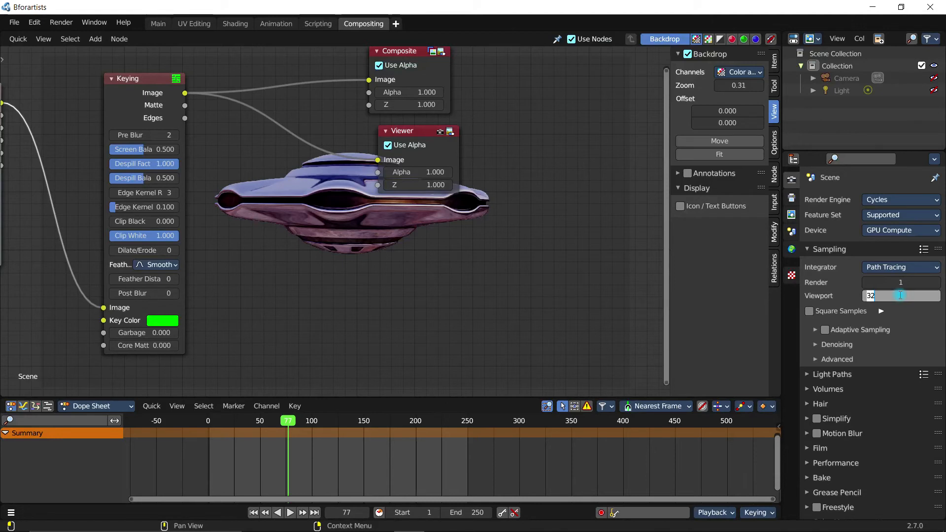
text(0)
key(Return)
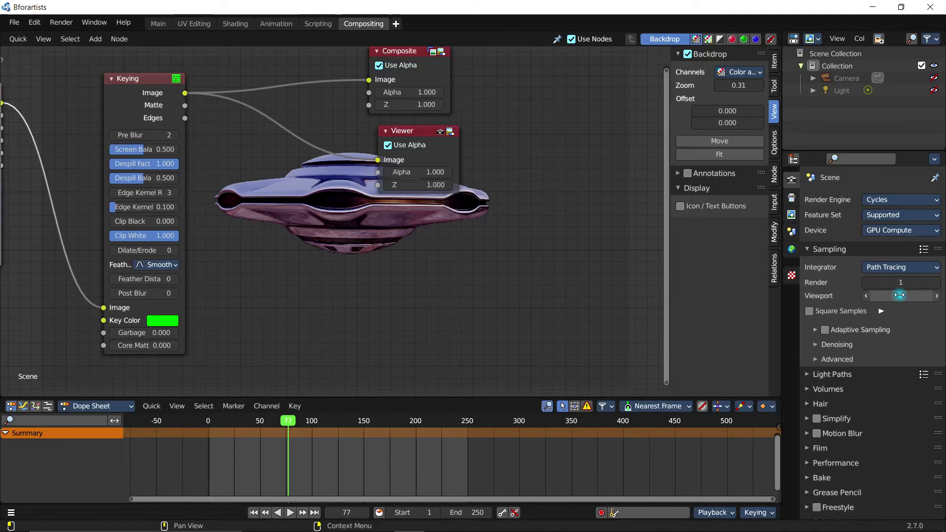
click(834, 329)
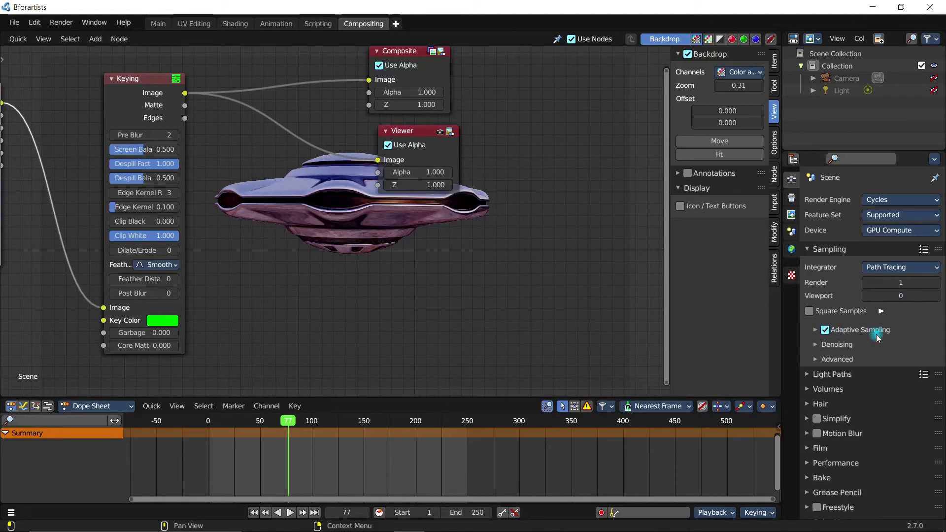
- Move the Movie Clip node slightly down and away from the Keying node
middle_drag(369, 246, 481, 296)
scroll(417, 295, down, 2)
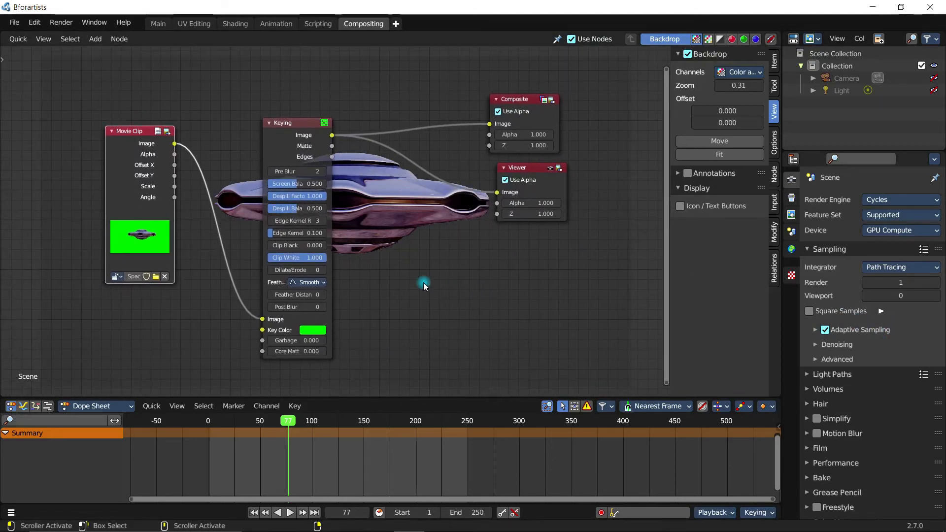
middle_drag(439, 247, 412, 251)
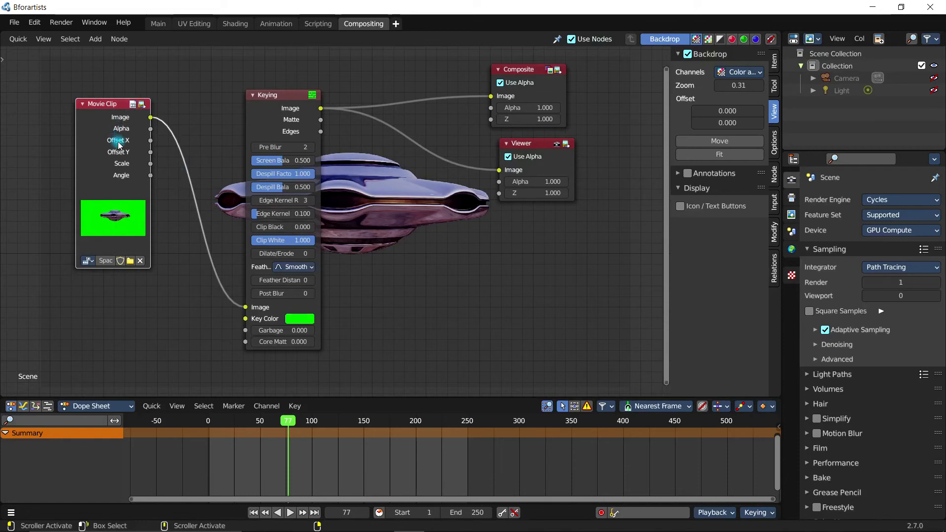
drag(118, 103, 106, 132)
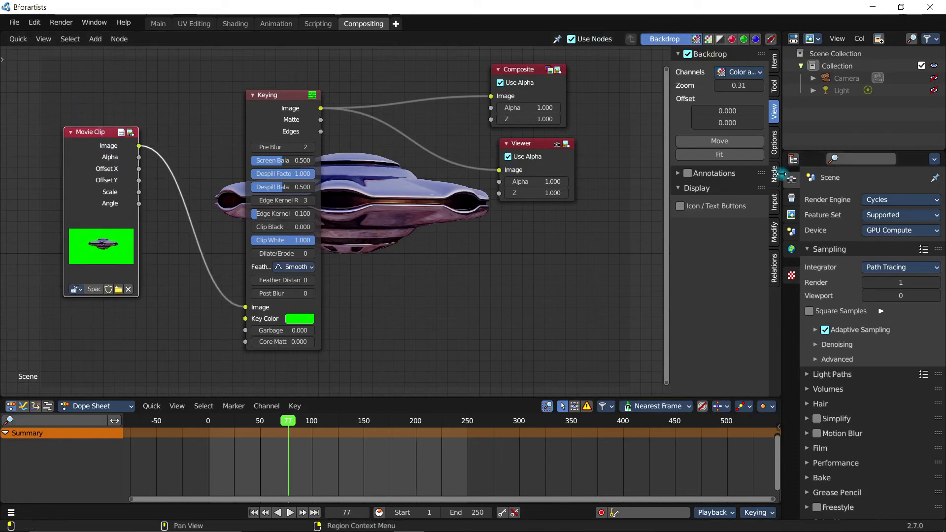
- Set the render output file format to FFmpeg Video and apply the h264 in MP4 encoding preset
click(792, 197)
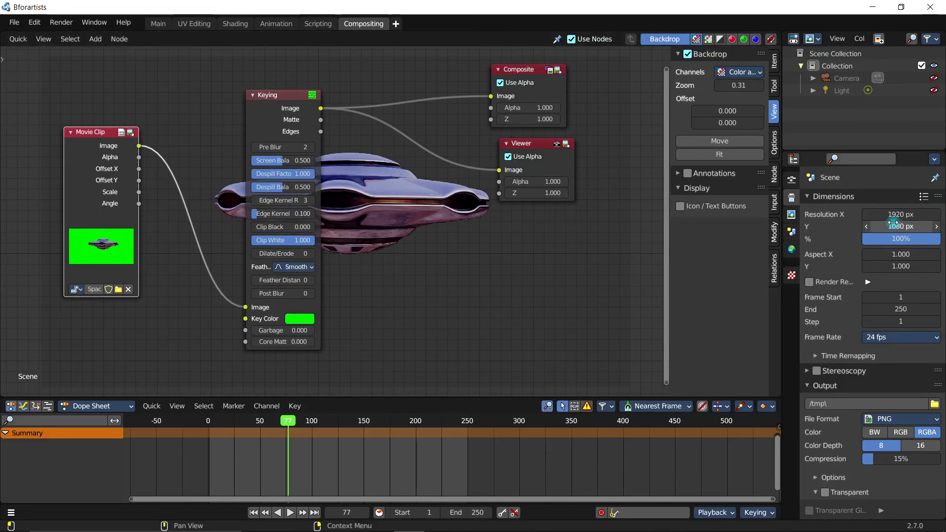
scroll(893, 325, down, 2)
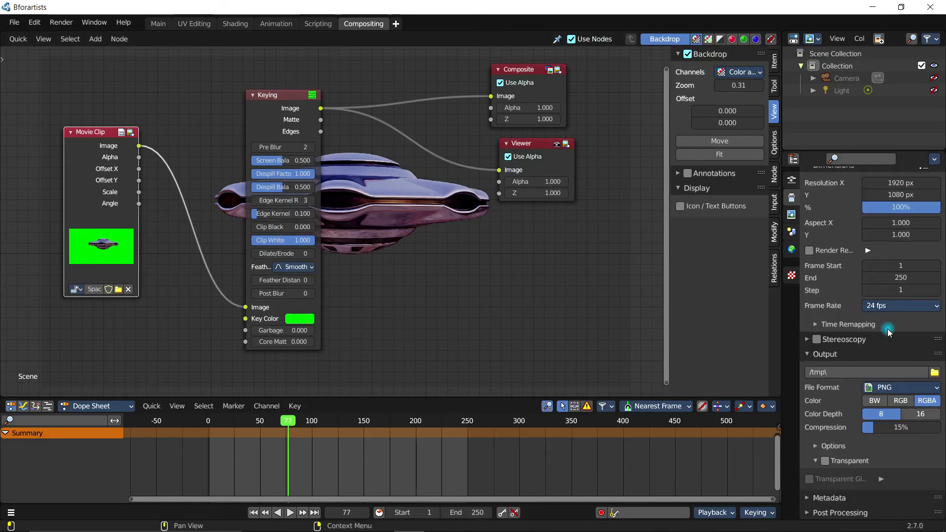
click(898, 389)
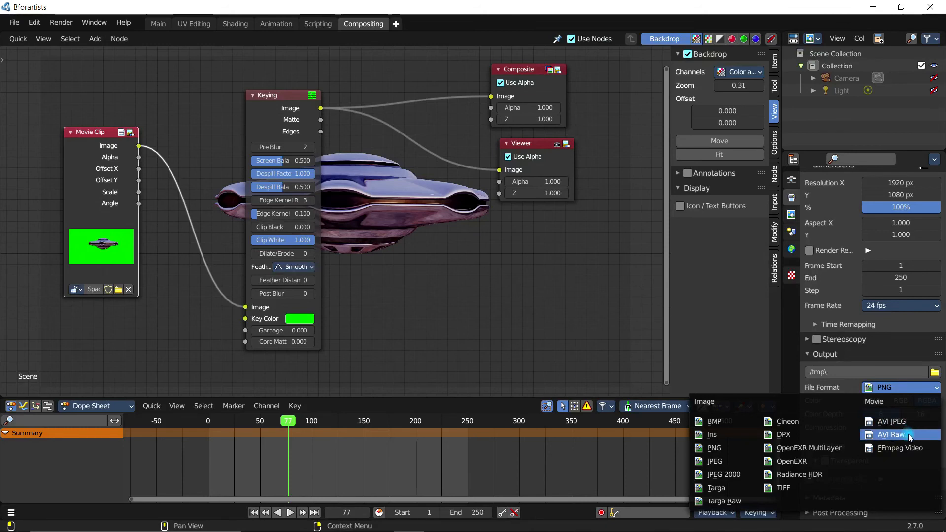
click(903, 449)
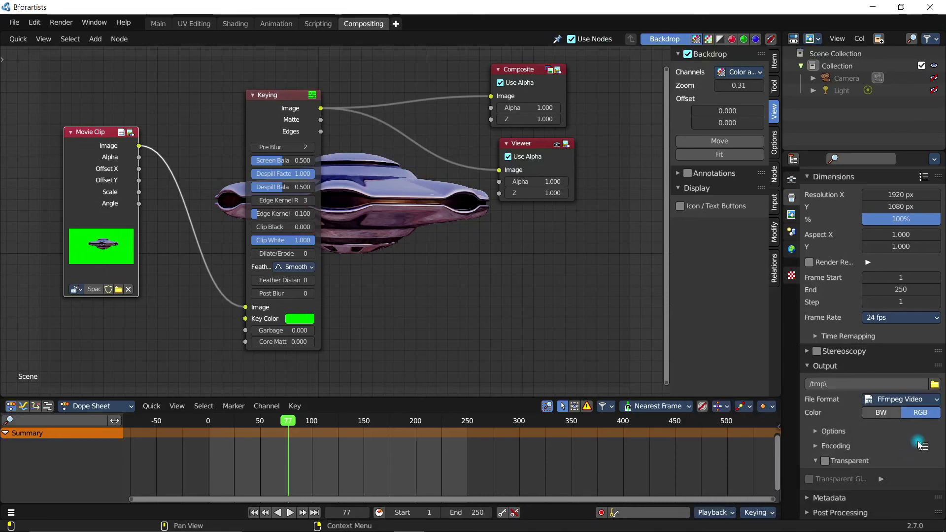
click(923, 445)
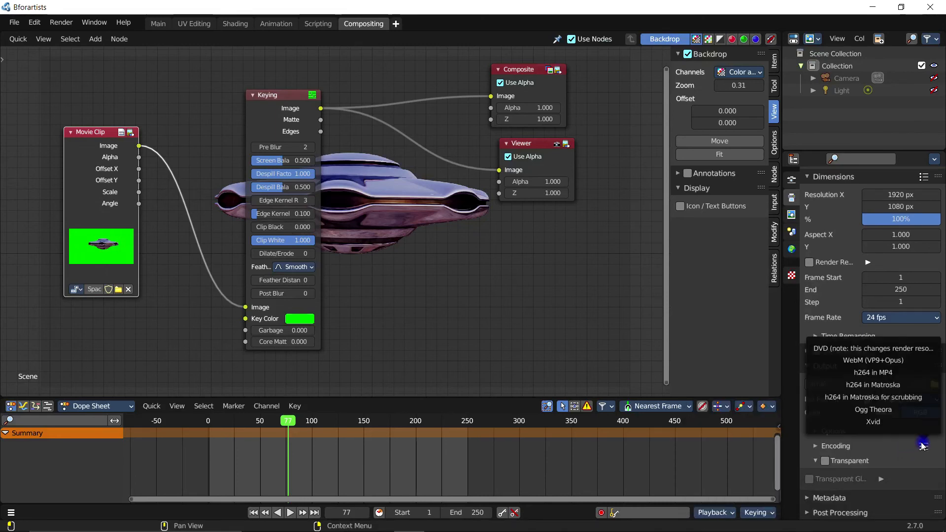
click(880, 374)
- Set the video encoding's output quality to Perceptually Lossless
click(832, 446)
scroll(868, 421, down, 5)
click(894, 432)
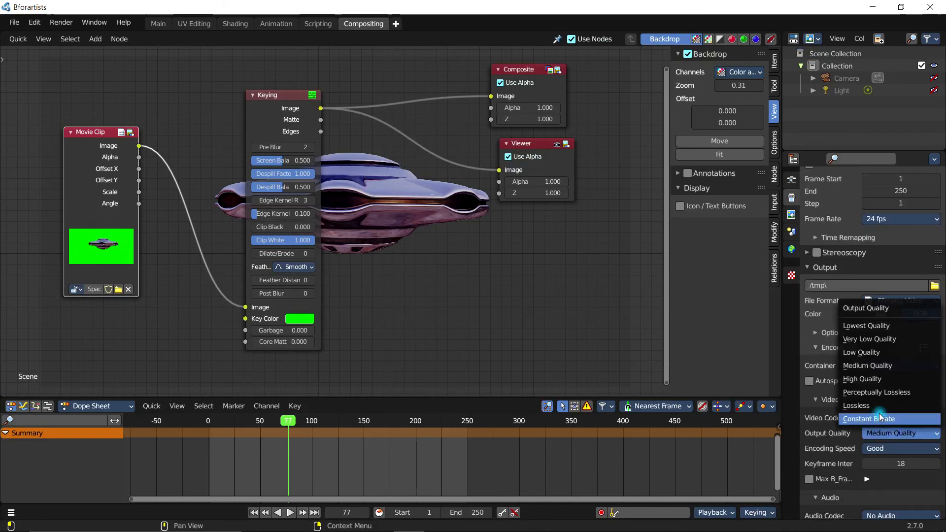
click(871, 392)
click(844, 347)
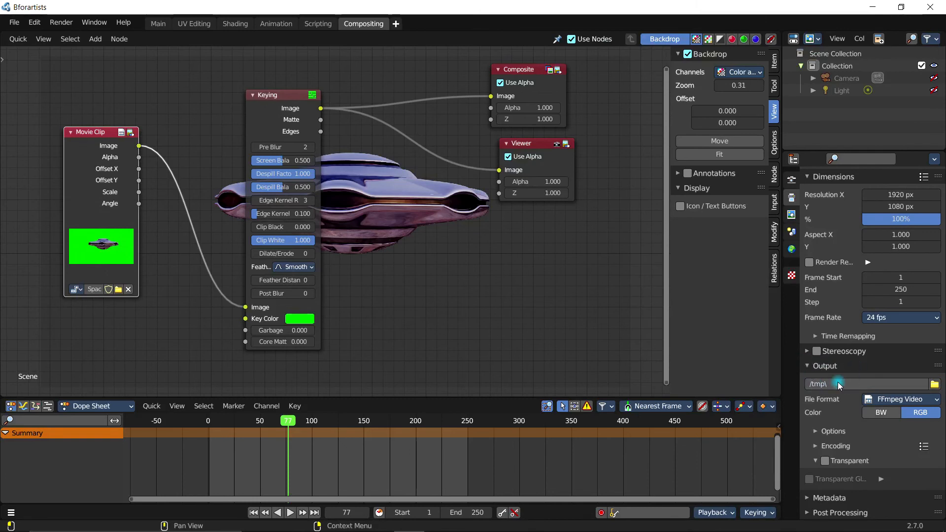
- Set the render output path to a file named green in C:\tmp
click(935, 384)
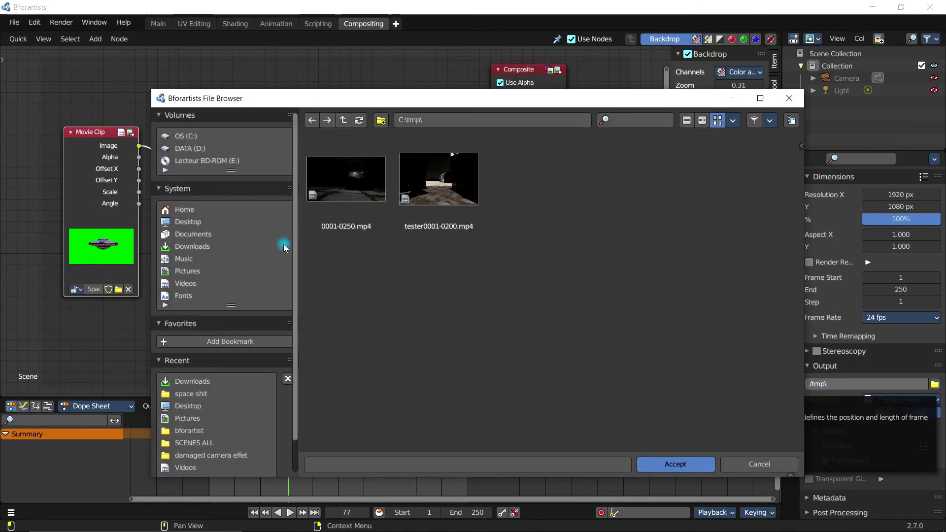
click(351, 463)
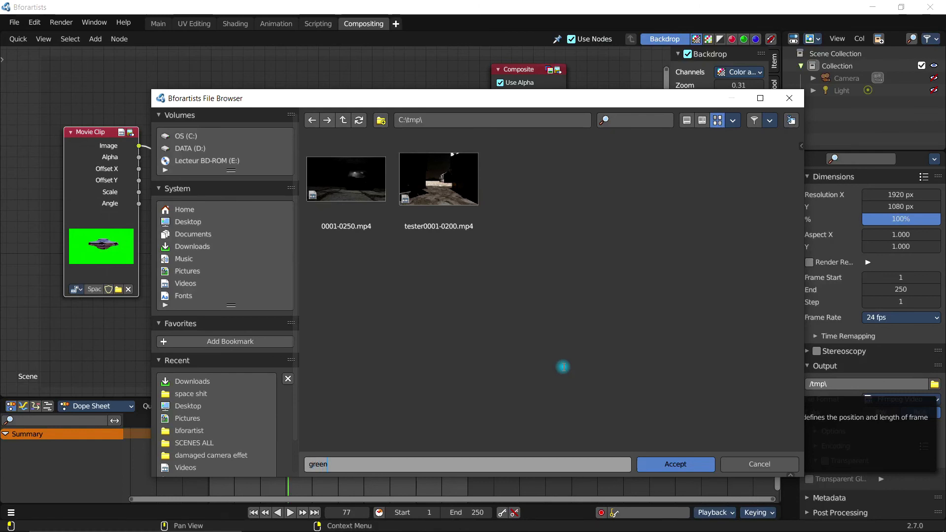
key(Return)
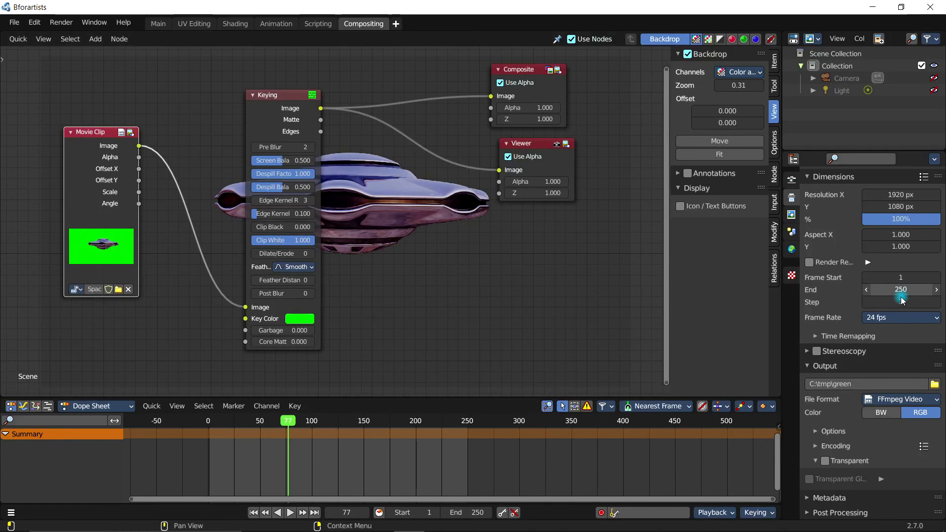
scroll(897, 368, up, 2)
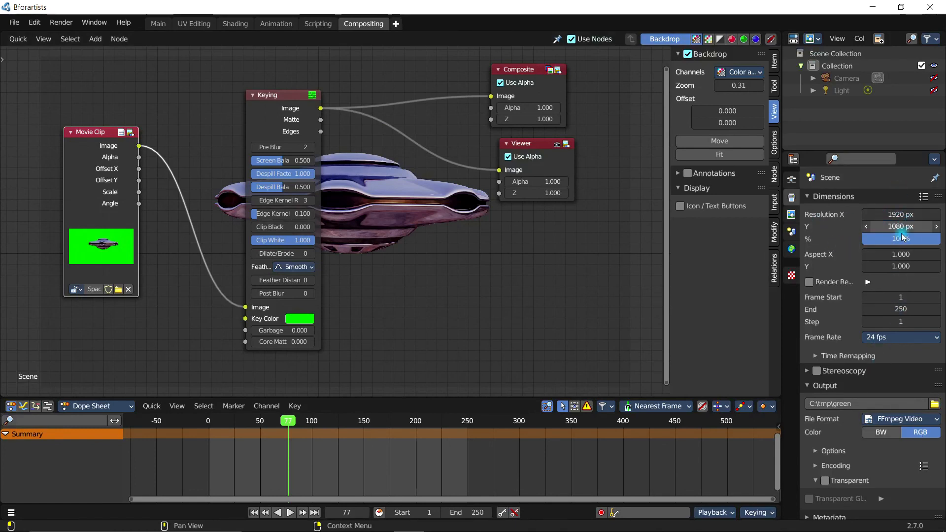
middle_drag(412, 293, 423, 327)
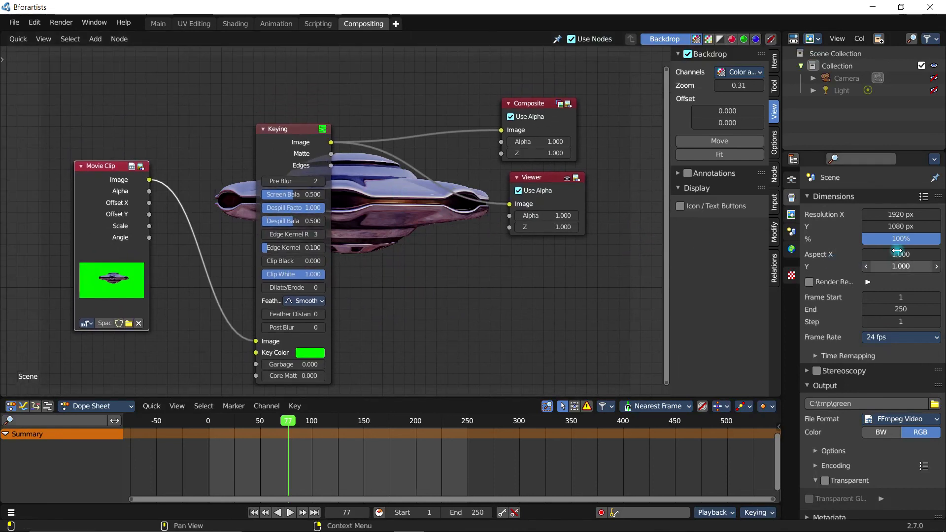
click(792, 215)
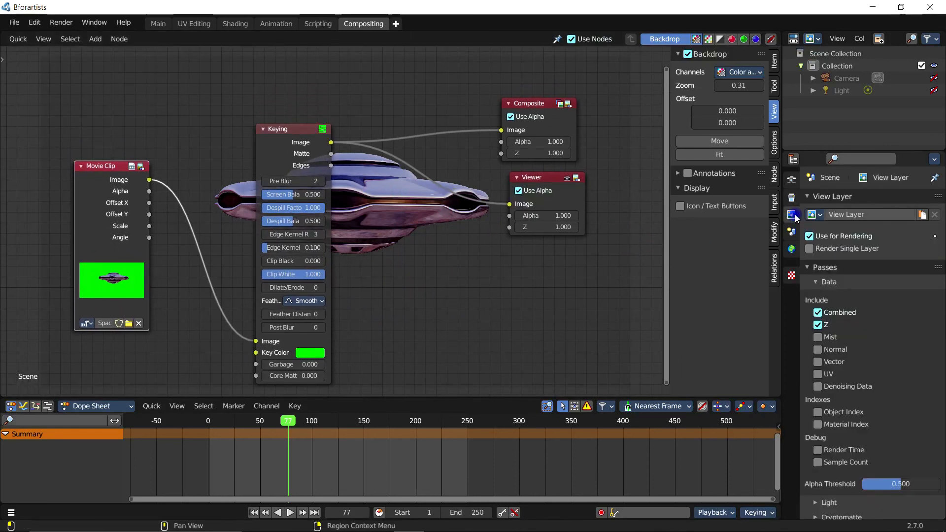
click(792, 180)
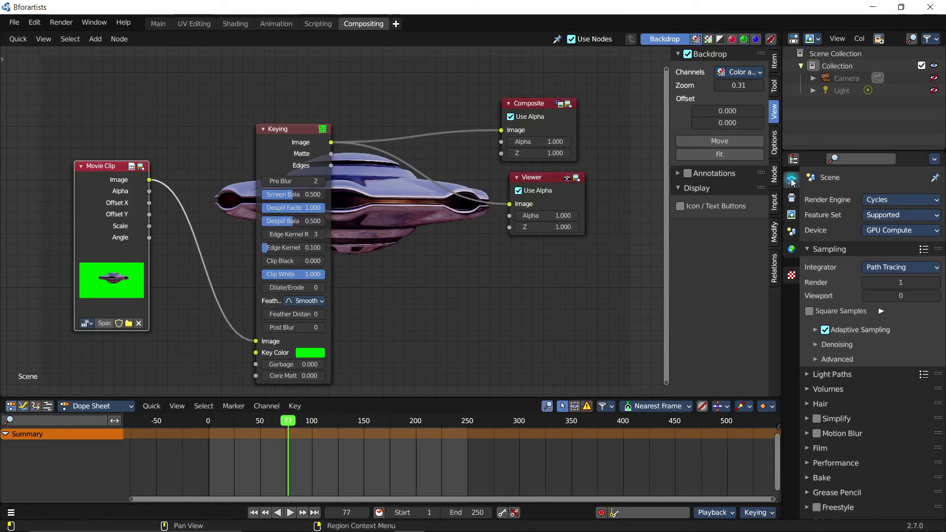
middle_drag(433, 265, 402, 227)
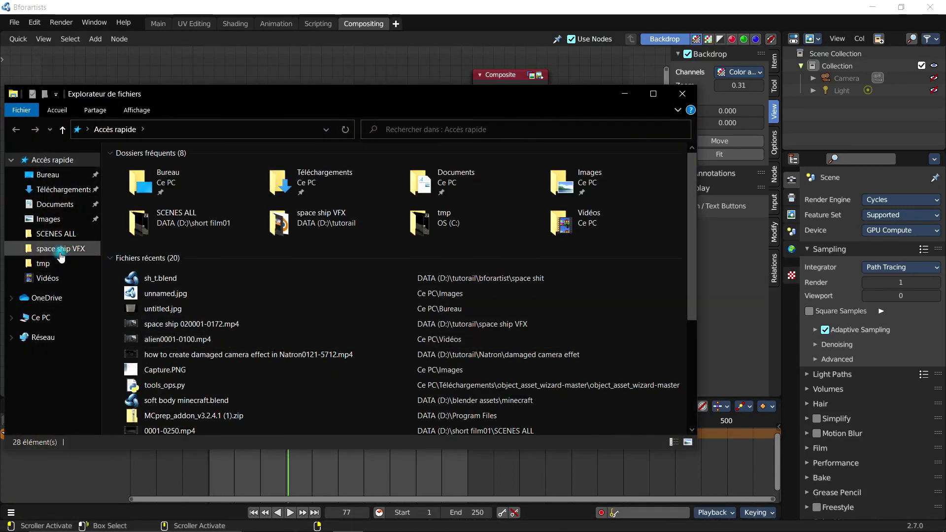
- Switch to File Explorer and examine the video details in the properties of Space Ship - 51491.mp4 in the Téléchargements folder
click(64, 190)
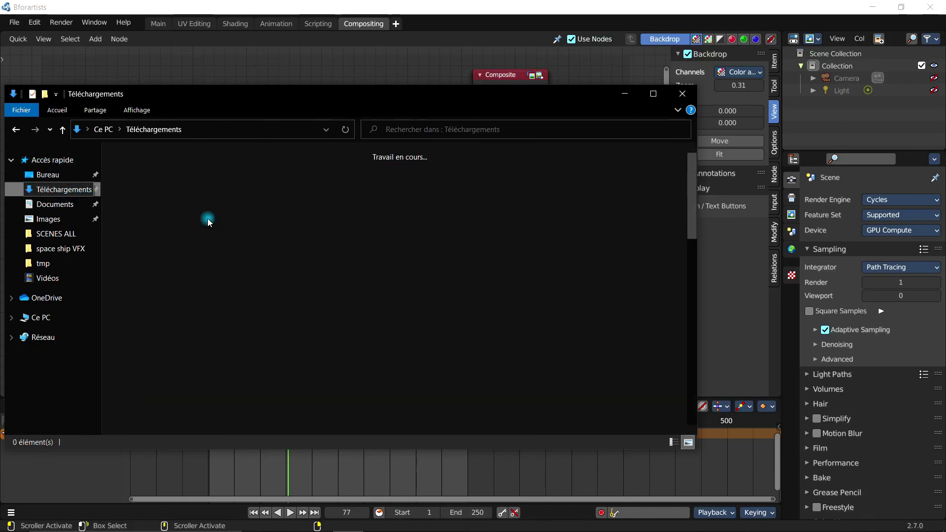
right_click(151, 209)
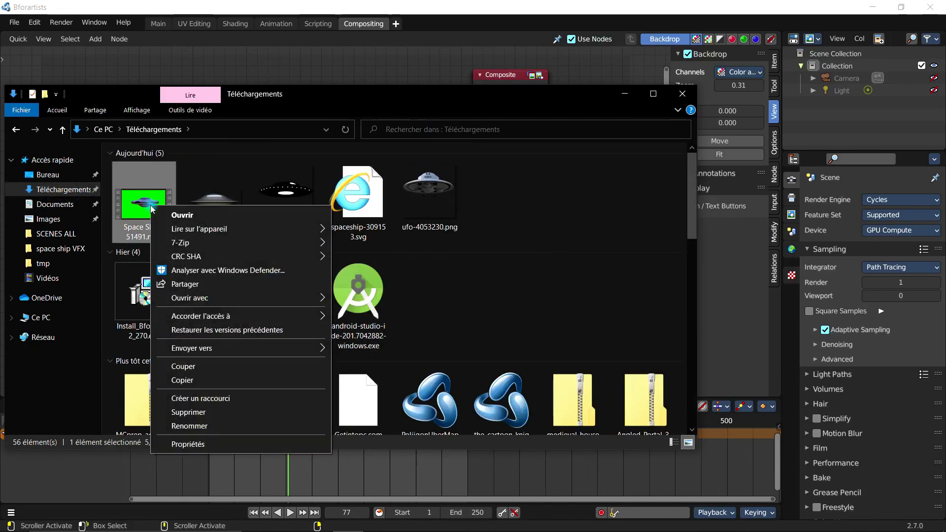
click(183, 445)
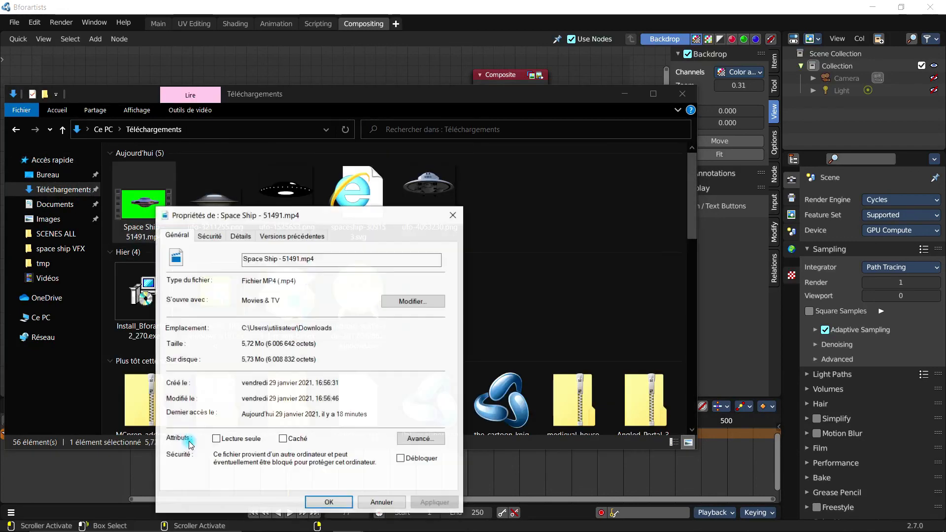
click(239, 234)
drag(261, 214, 251, 125)
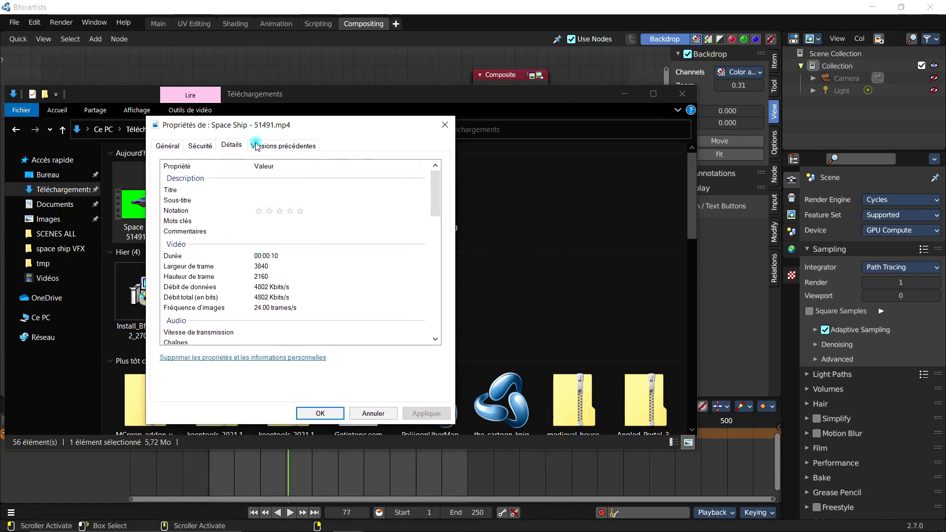